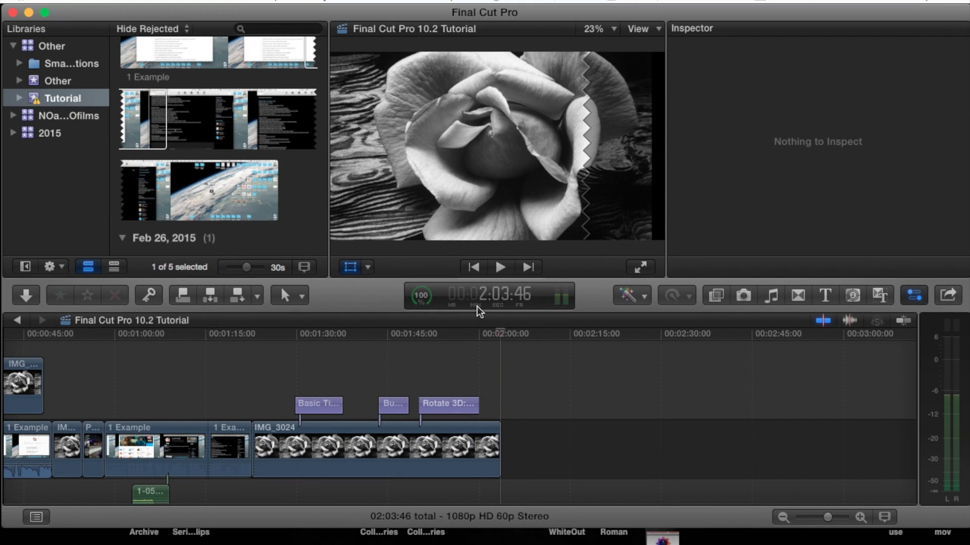
Append the IMG_3024 rose image from the Tutorial event to the end of the main storyline.
scroll(544, 404, "down", 3)
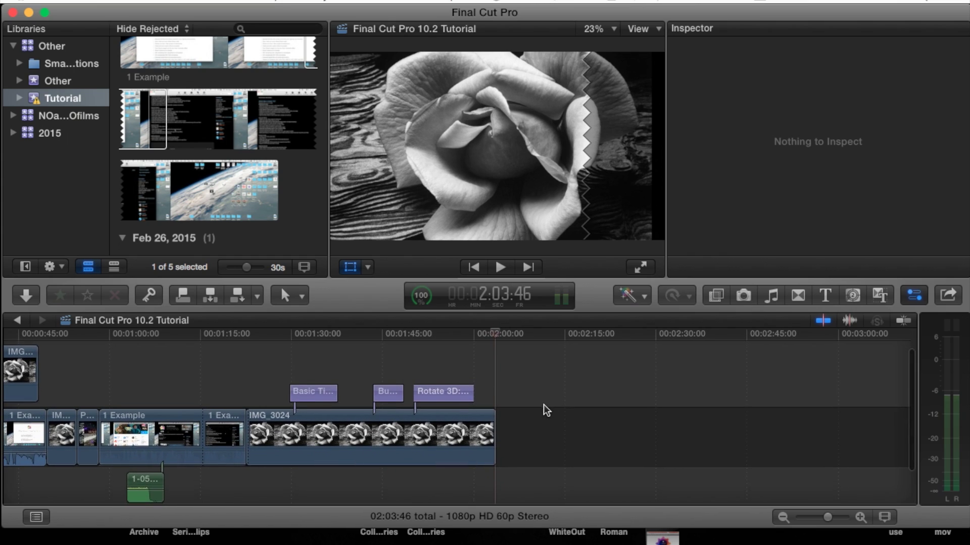
scroll(468, 398, "left", 2)
left_click(542, 397)
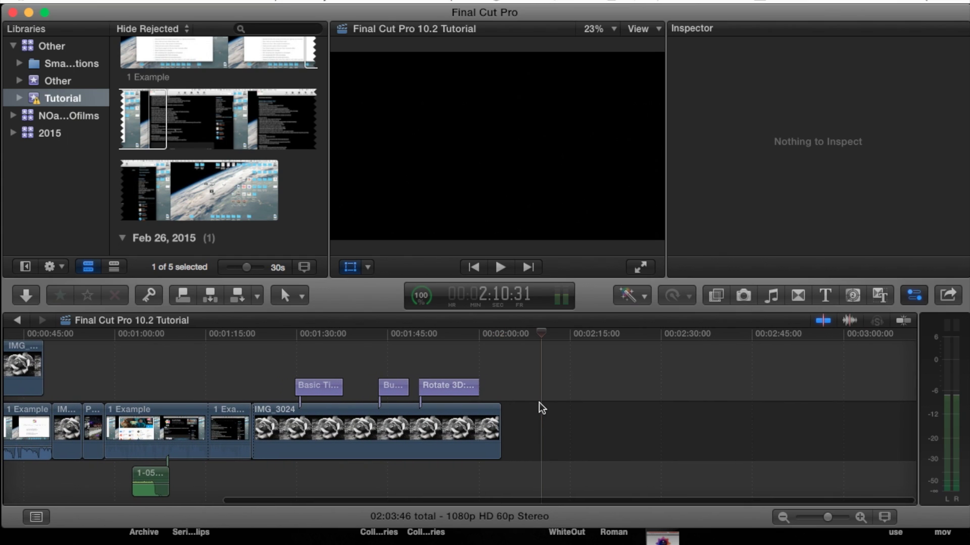
left_click(485, 377)
left_click_drag(483, 328, 537, 438)
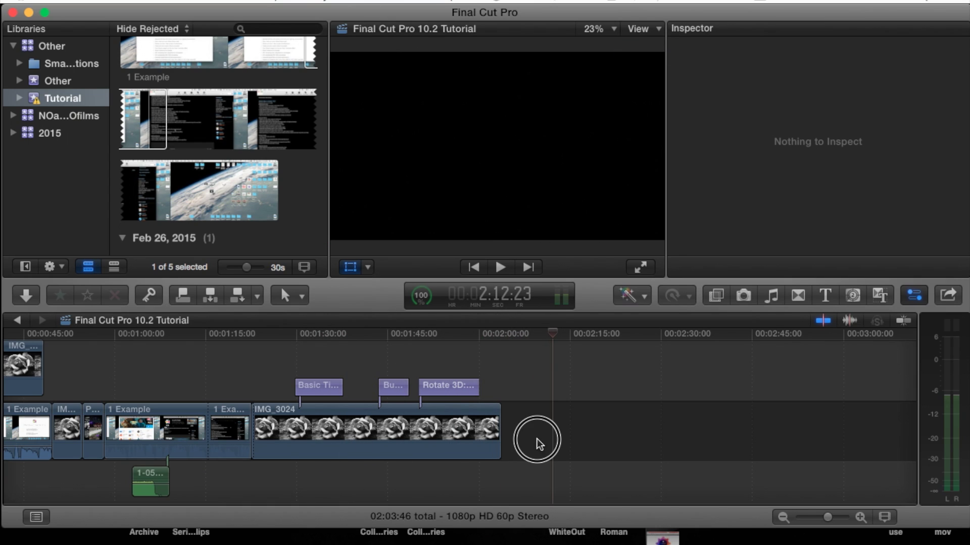
scroll(241, 235, "down", 8)
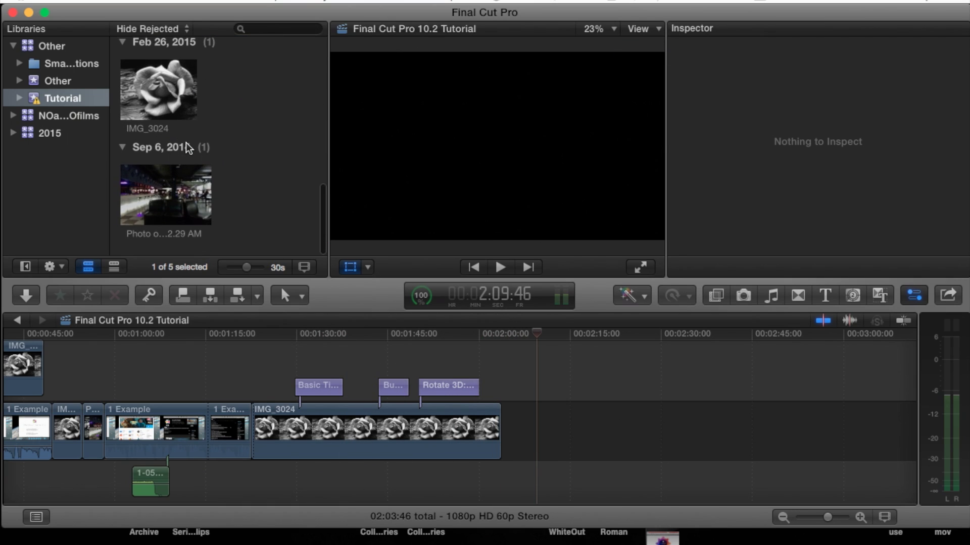
left_click(155, 88)
left_click_drag(155, 88, 691, 407)
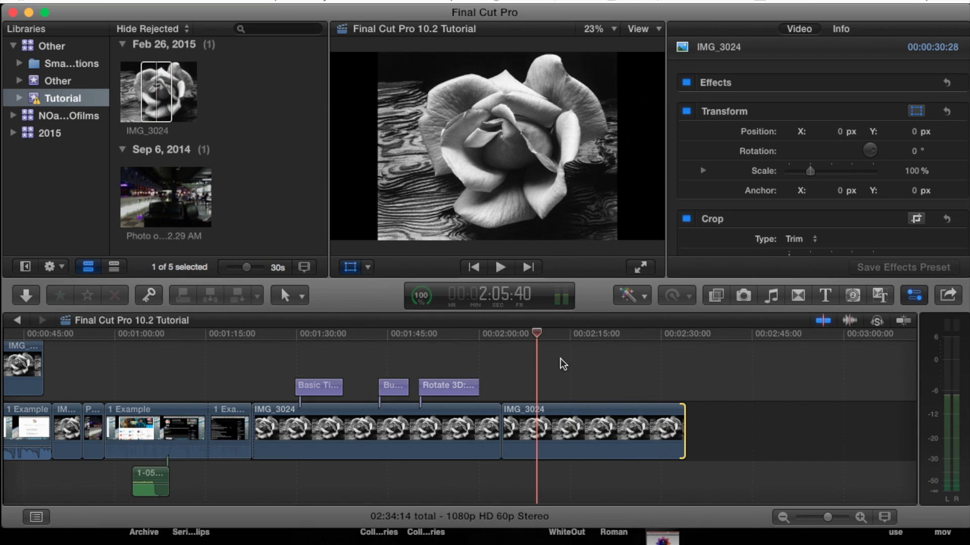
Trim the end of the newly appended IMG_3024 clip to a duration of 29:36 and select the clip.
left_click_drag(538, 334, 638, 334)
left_click_drag(683, 411, 680, 411)
left_click_drag(635, 334, 468, 334)
left_click(583, 436)
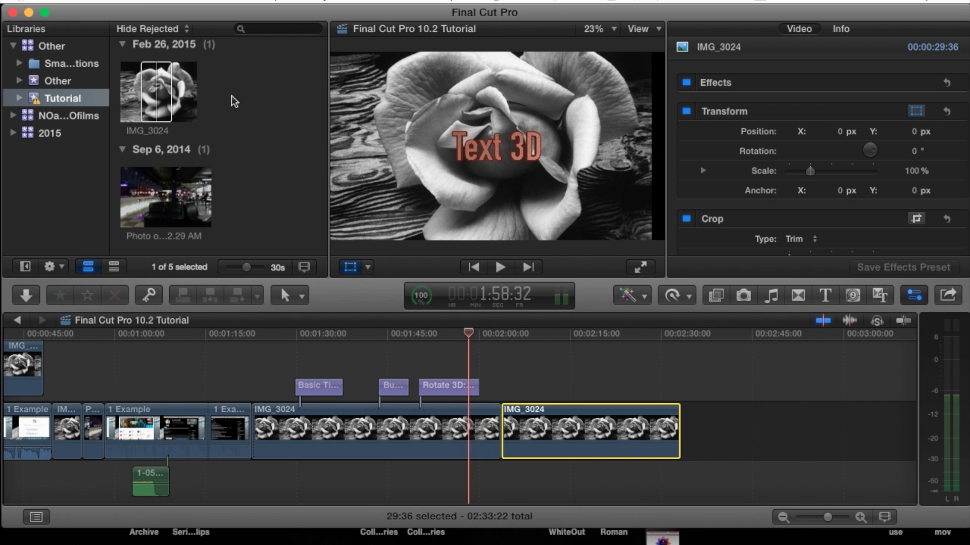
Hide the inspector and connect the 15:47 range of the 1 Example clip above the last IMG_3024 clip.
scroll(181, 137, "up", 10)
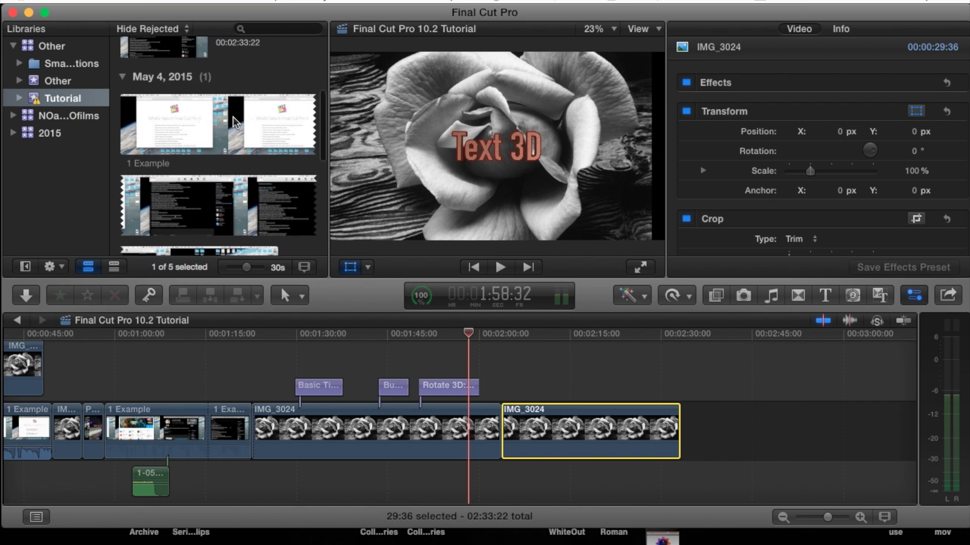
left_click(914, 295)
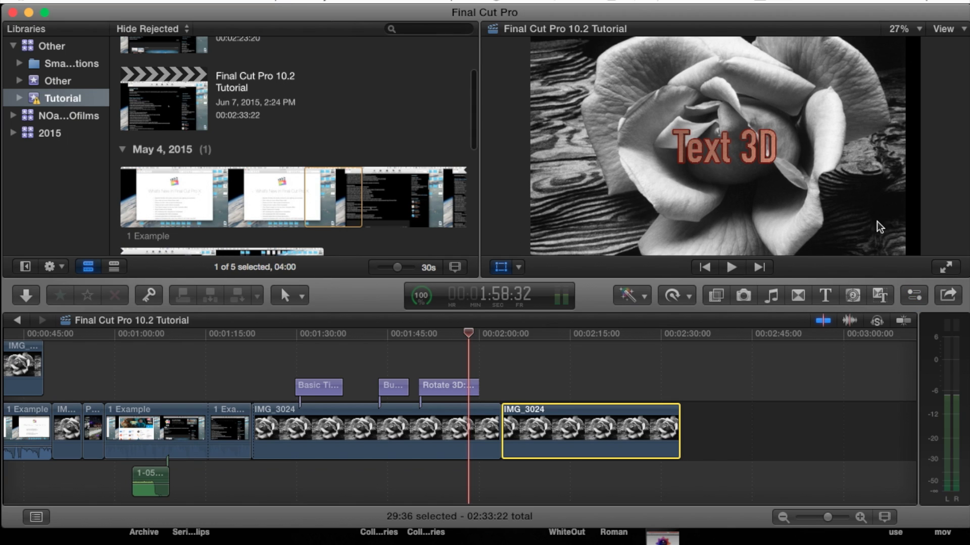
left_click(333, 195)
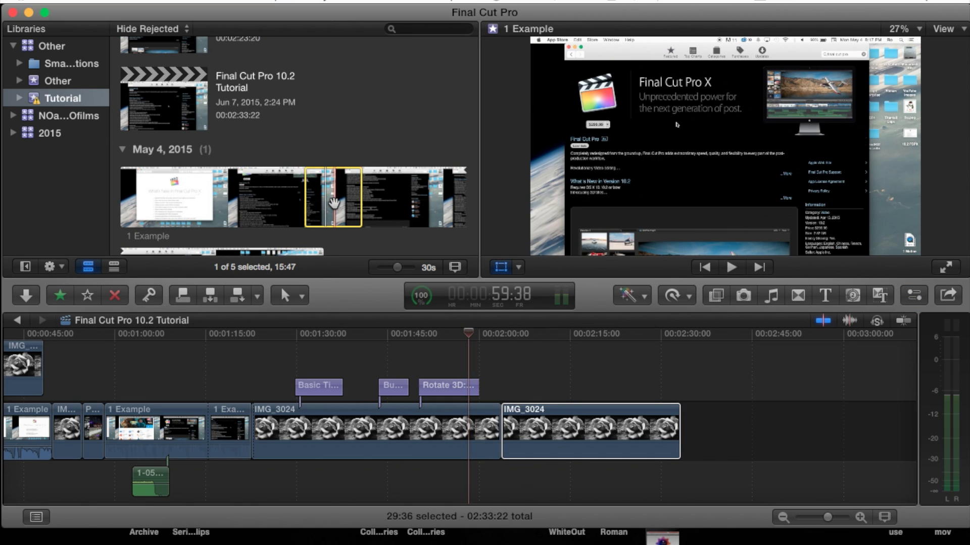
left_click_drag(516, 329, 520, 357)
scroll(525, 401, "right", 2)
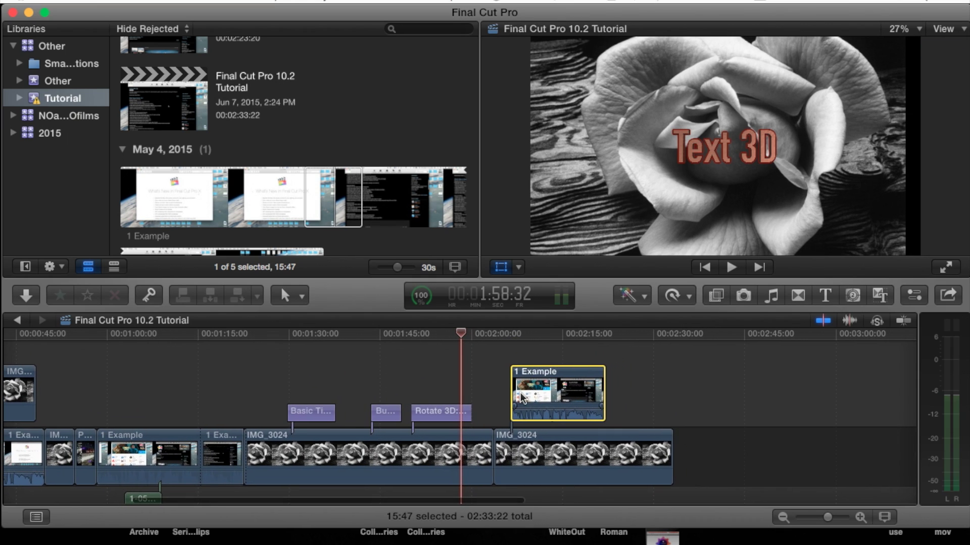
scroll(534, 383, "right", 2)
scroll(535, 384, "down", 1)
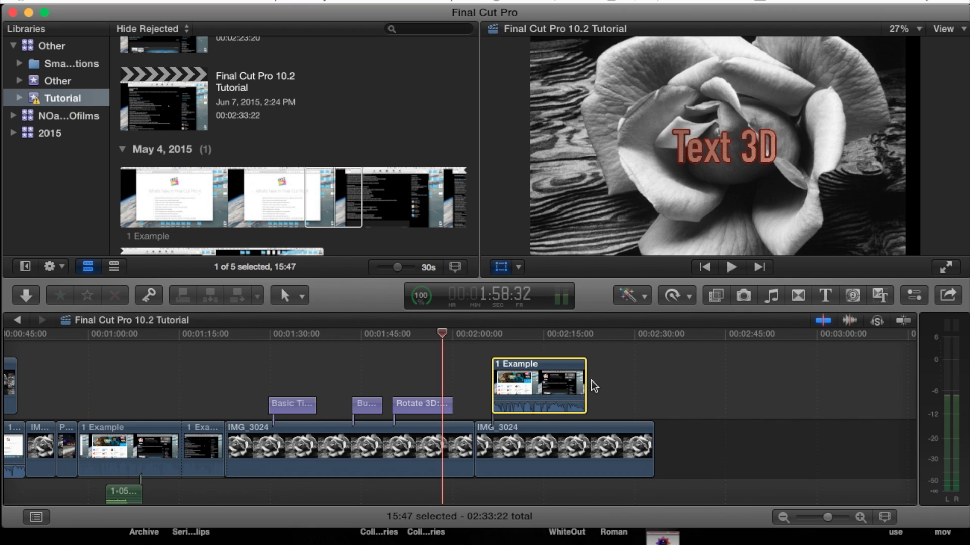
mouse_move(523, 384)
left_mouse_down()
mouse_move(538, 384)
mouse_move(521, 375)
mouse_move(541, 380)
mouse_move(535, 394)
left_mouse_up()
scroll(519, 438, "up", 2)
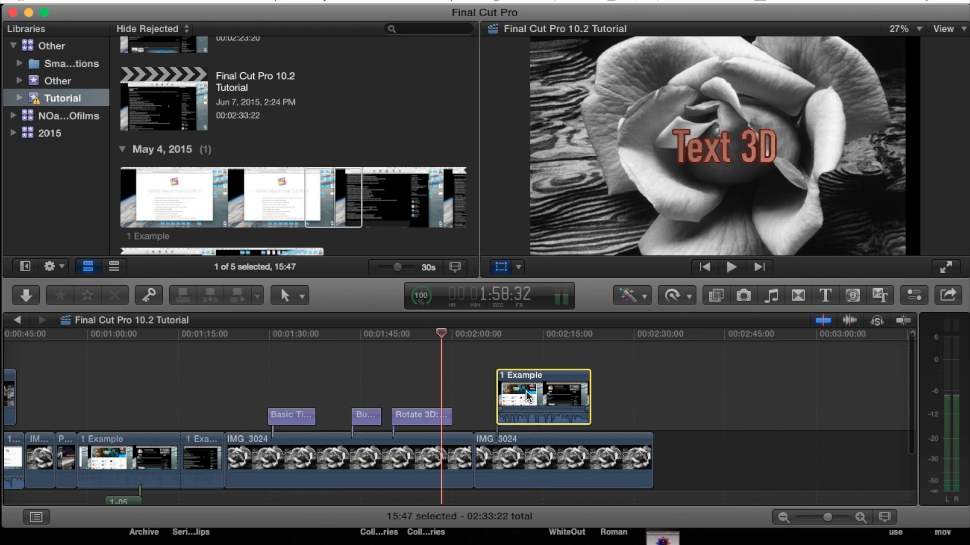
Lower the audio level of the connected 1 Example clip to silence and leave that clip selected.
left_click_drag(442, 333, 536, 333)
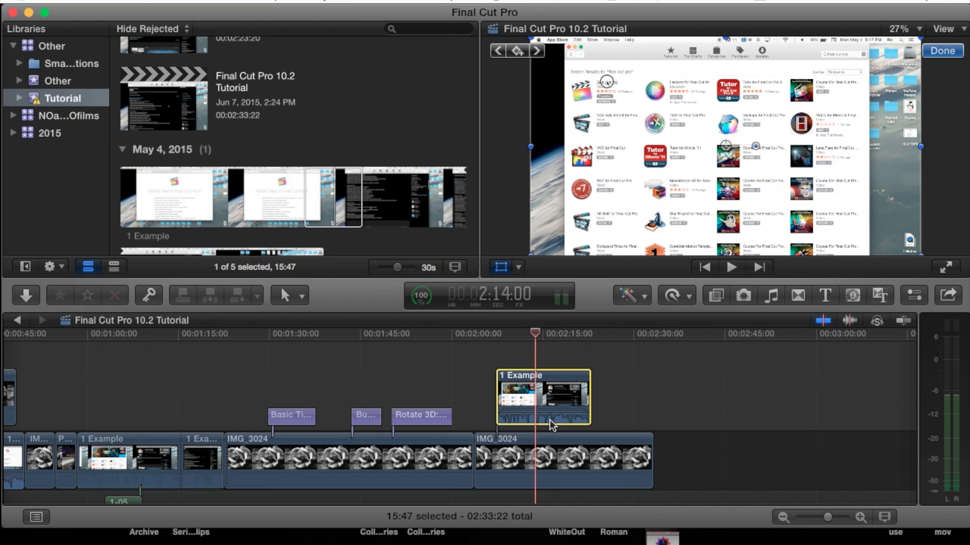
left_click_drag(551, 412, 550, 470)
left_click(563, 459)
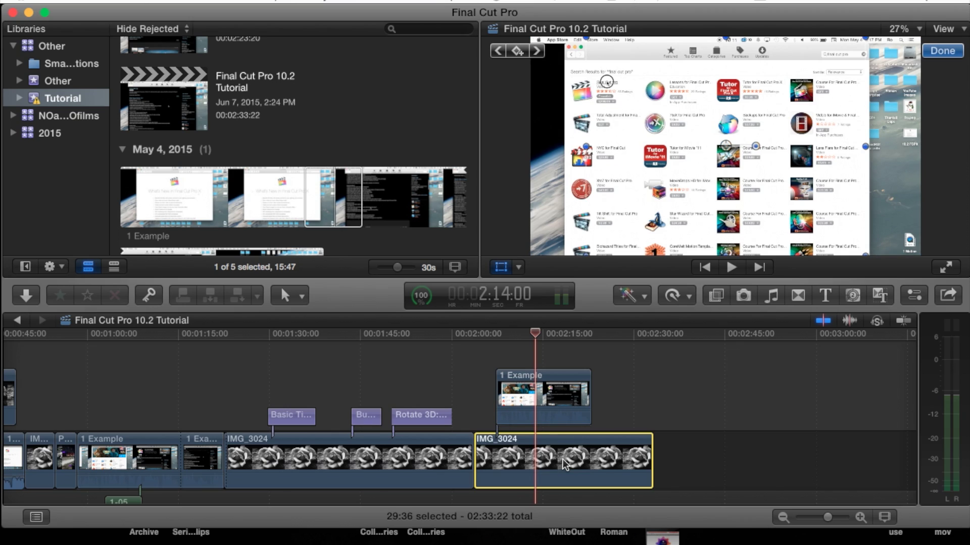
left_click(564, 402)
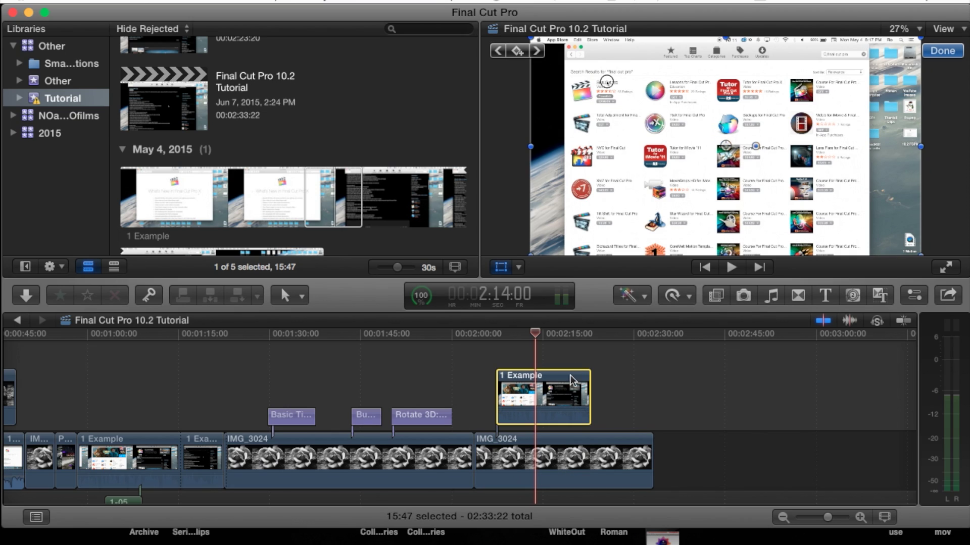
Align the start of the connected 1 Example clip with the start of the last IMG_3024 clip at 2:03:46.
left_click_drag(543, 384, 521, 384)
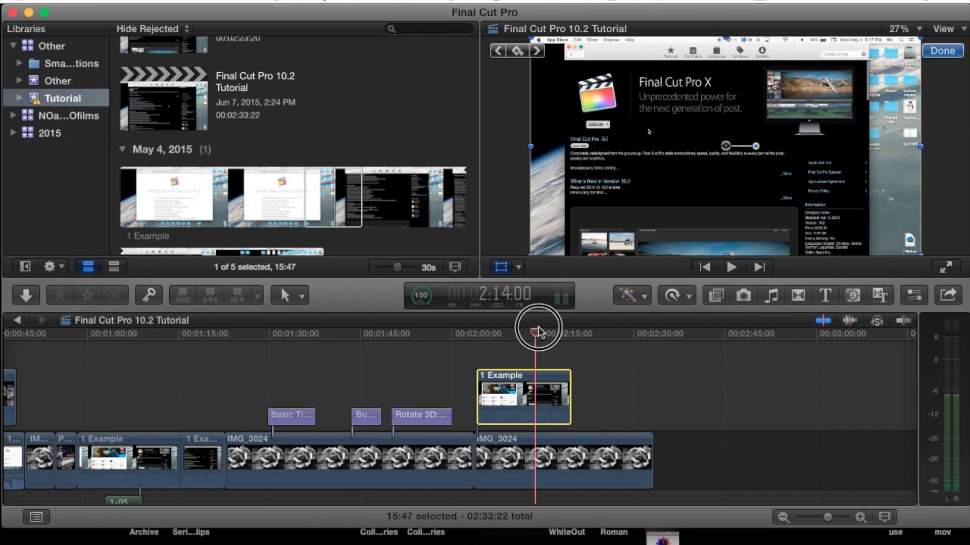
left_click_drag(536, 332, 474, 333)
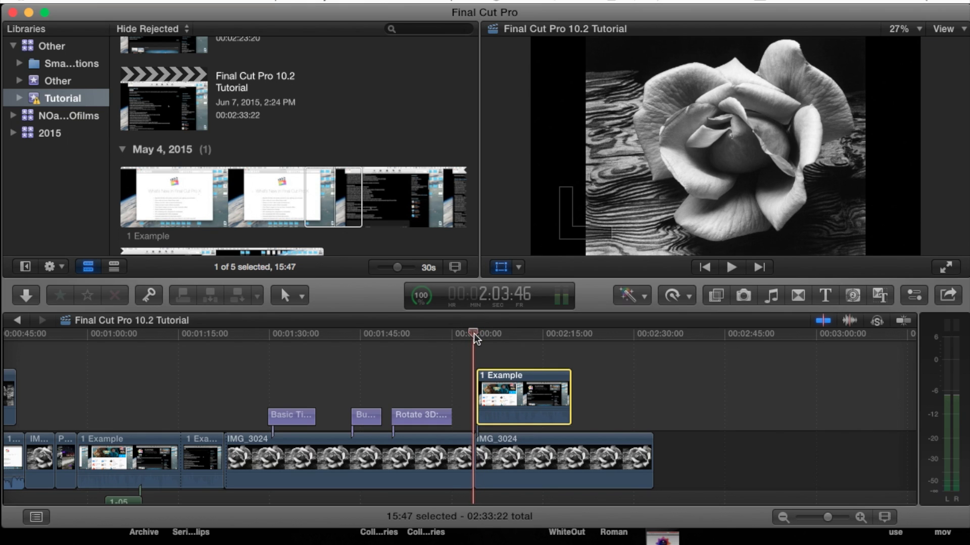
left_click_drag(523, 407, 520, 408)
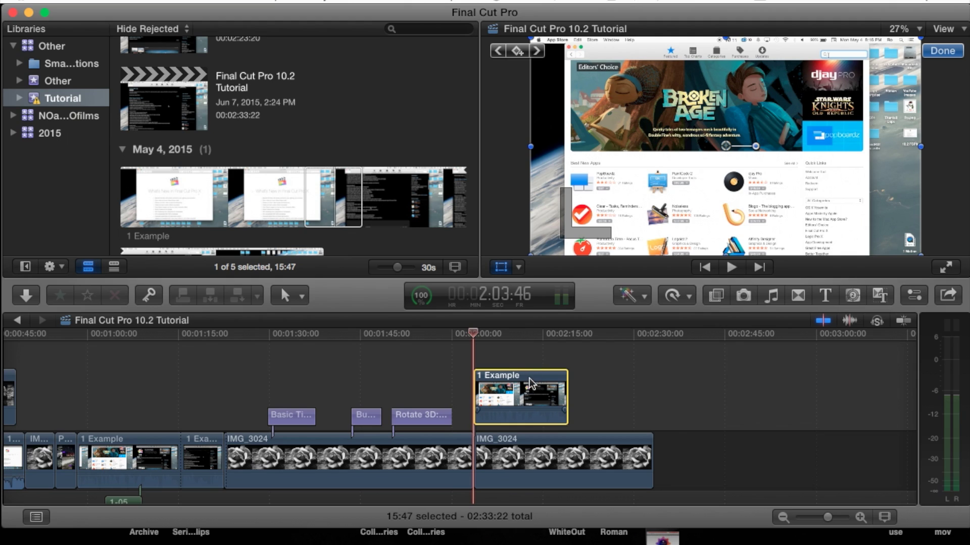
Show the inspector and add a Scale keyframe at 100% at the start of the connected 1 Example clip.
left_click(915, 298)
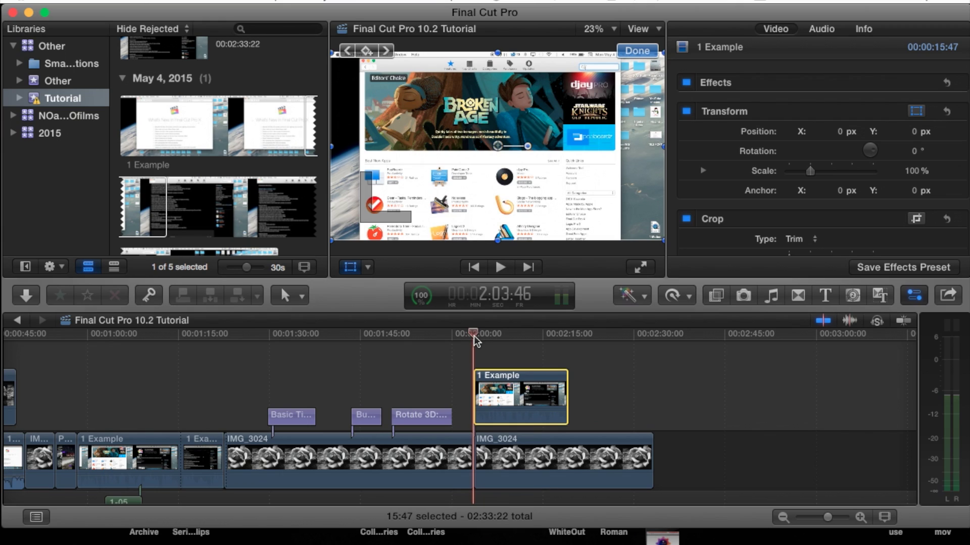
left_click(552, 87)
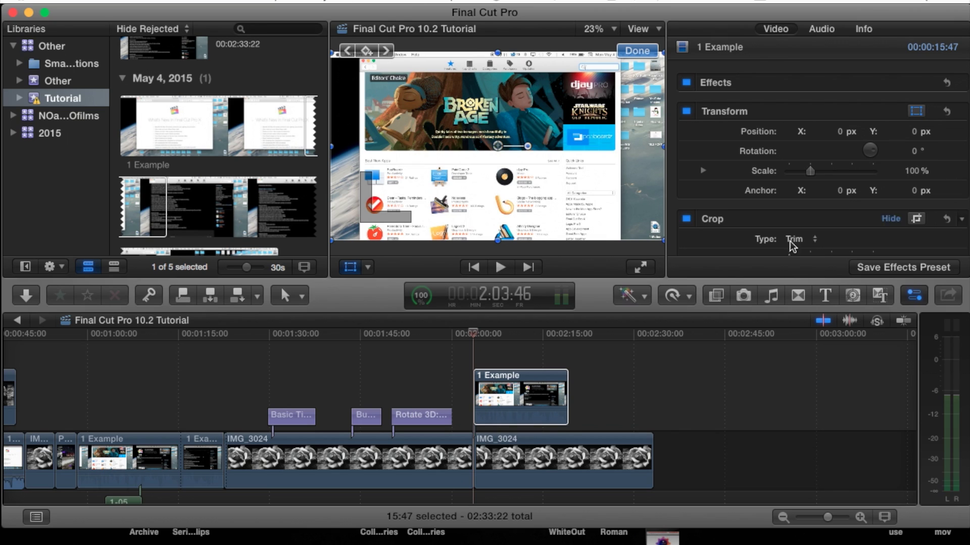
mouse_move(475, 337)
left_mouse_down()
mouse_move(487, 333)
mouse_move(474, 334)
left_mouse_up()
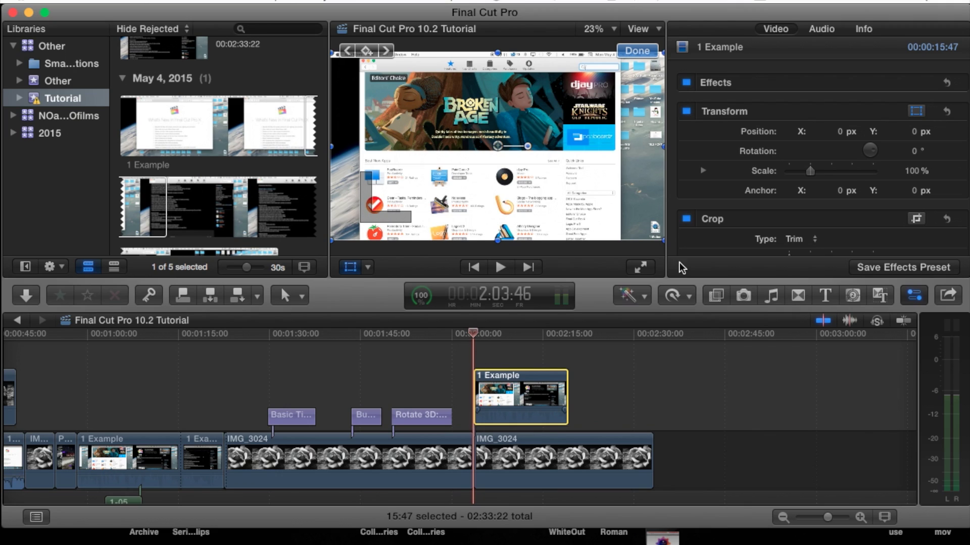
left_click(944, 171)
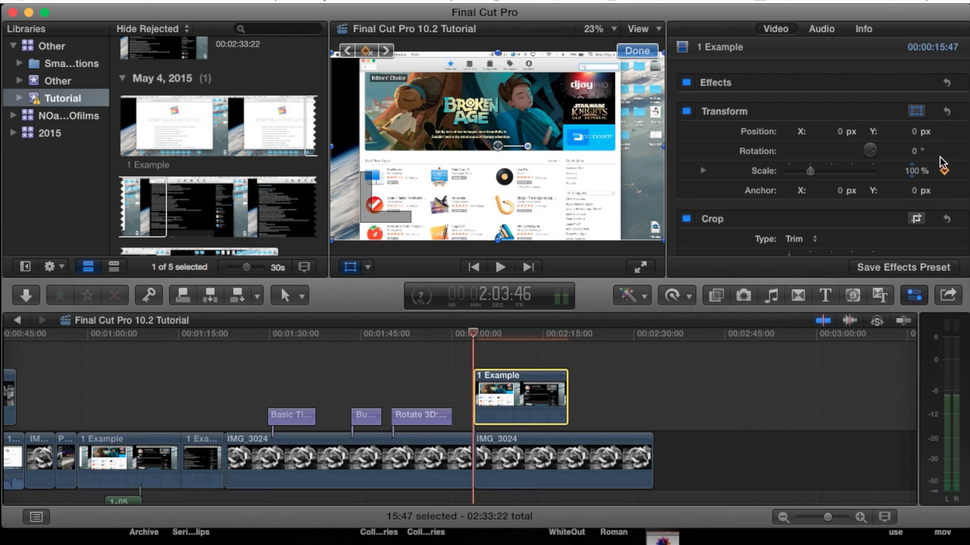
Add a second Scale keyframe at 2:06:16 and set the 1 Example clip's scale to 34%.
mouse_move(951, 138)
scroll(947, 207, "down", 3)
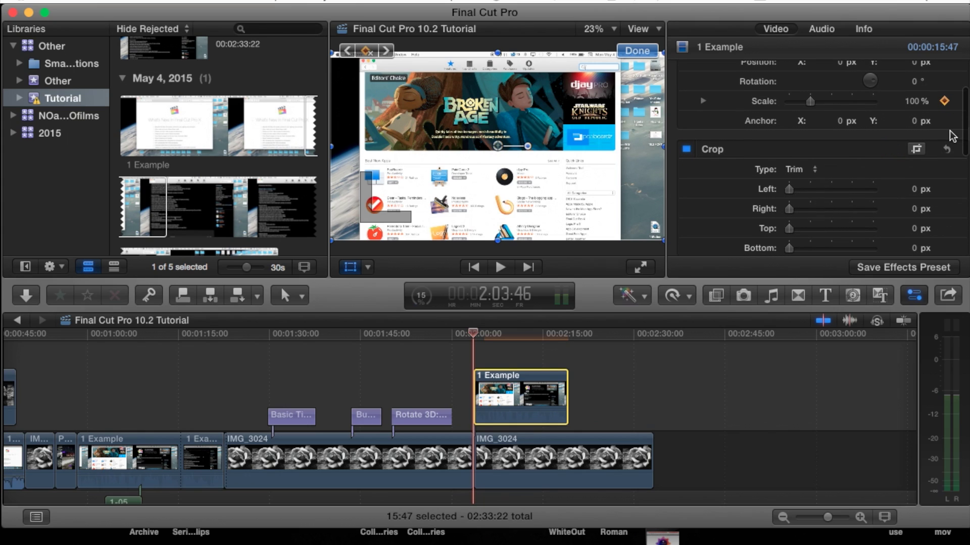
scroll(949, 136, "up", 3)
scroll(951, 136, "down", 1)
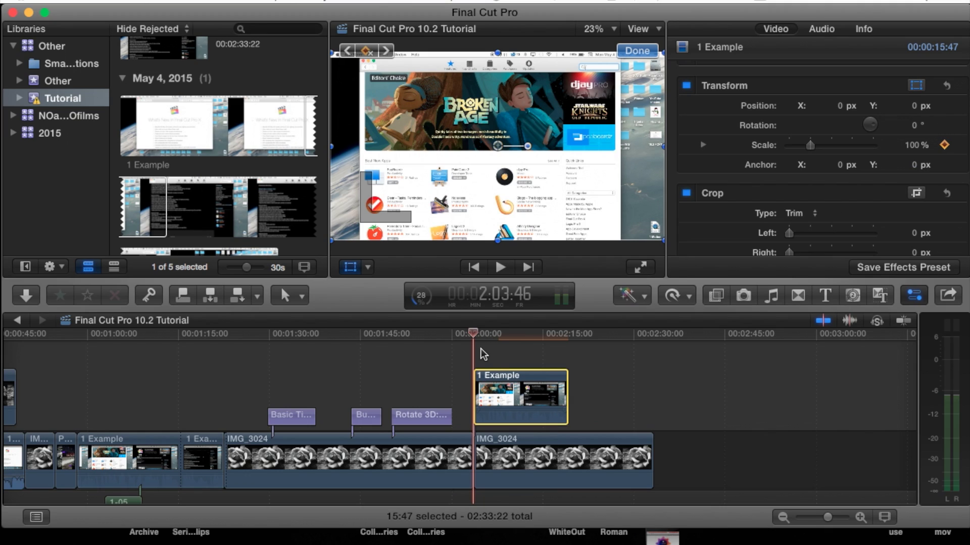
left_click_drag(473, 333, 489, 339)
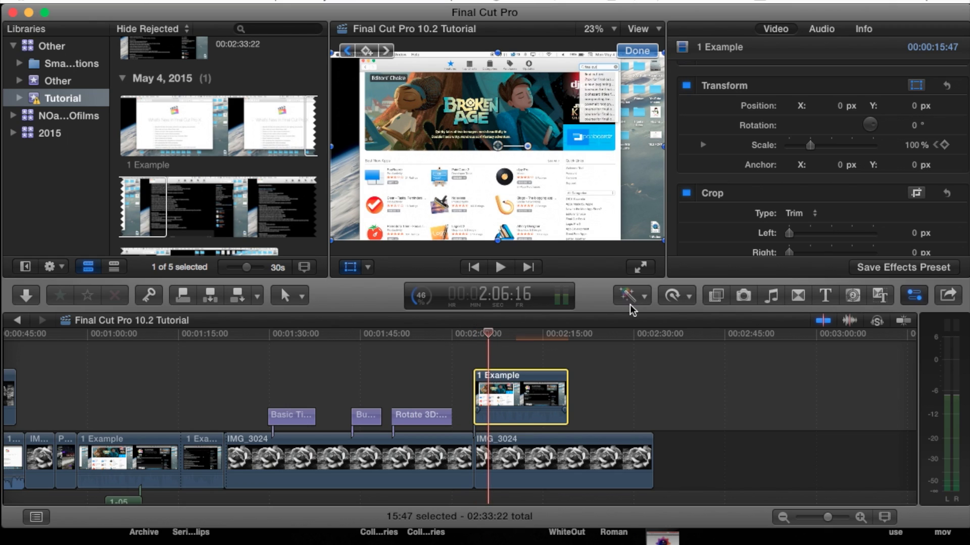
left_click(945, 145)
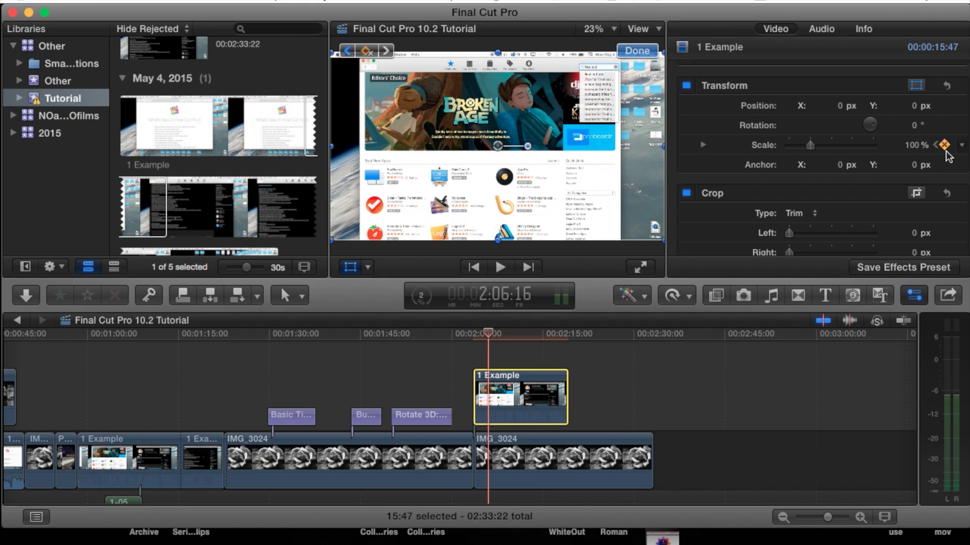
left_click_drag(810, 146, 796, 146)
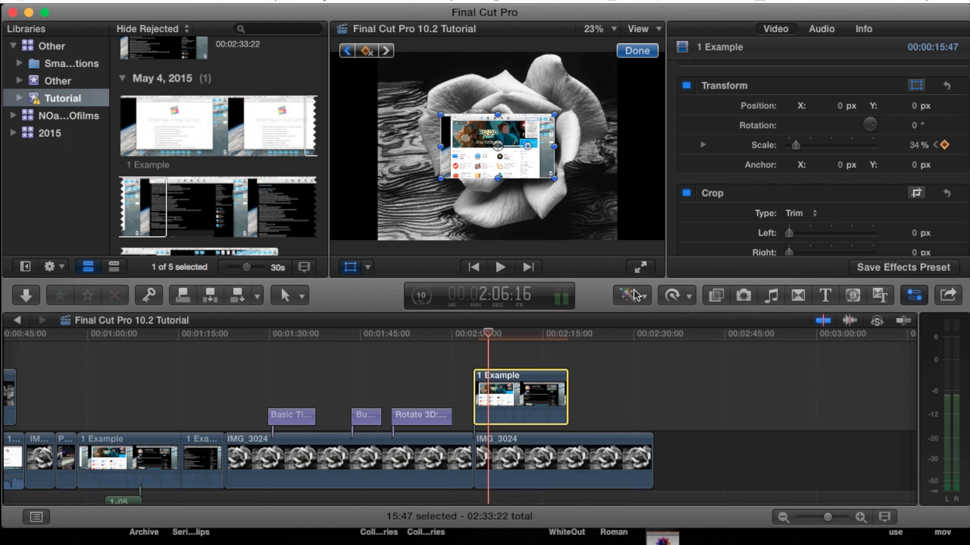
Play the scale animation from the start of the 1 Example clip and look through its Crop and Distort settings.
left_click_drag(491, 338, 475, 338)
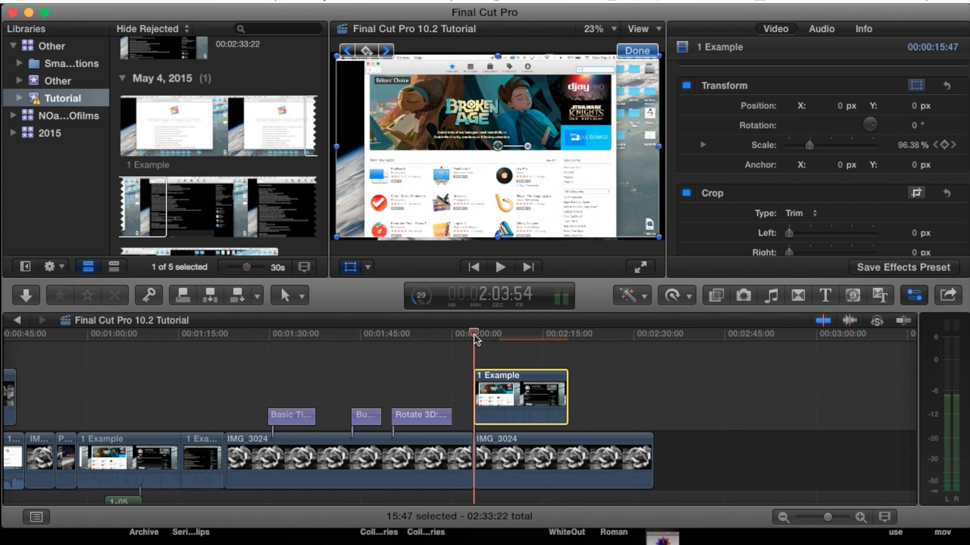
key("space")
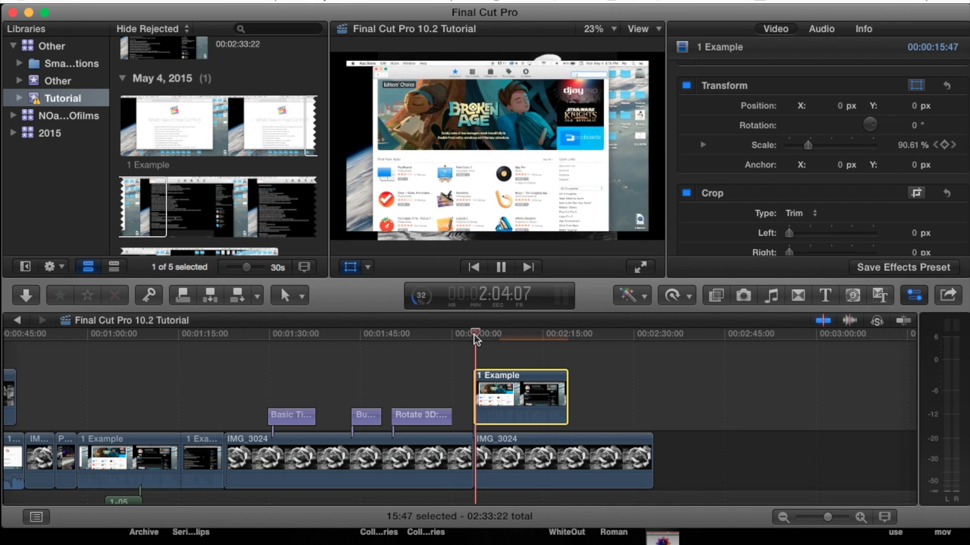
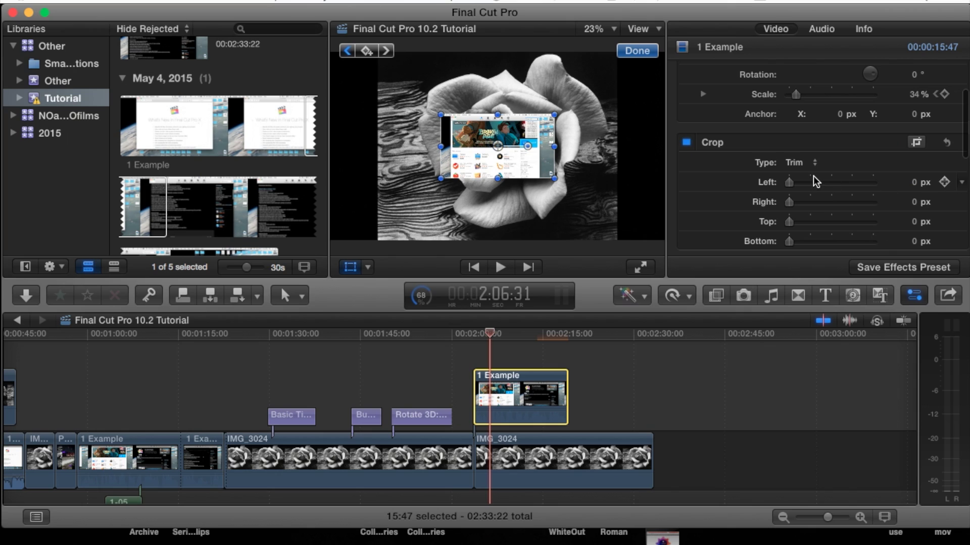
scroll(817, 180, "down", 5)
scroll(828, 182, "up", 2)
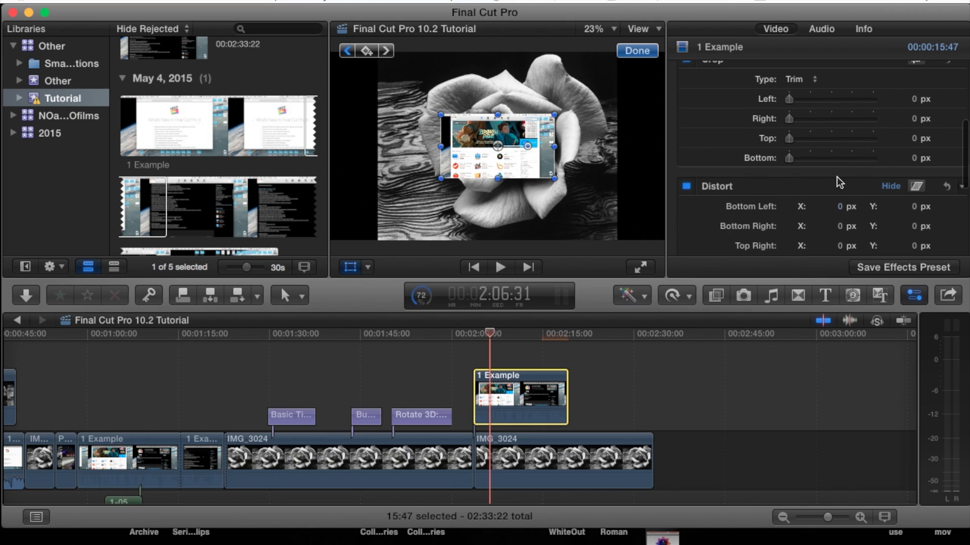
scroll(847, 191, "up", 8)
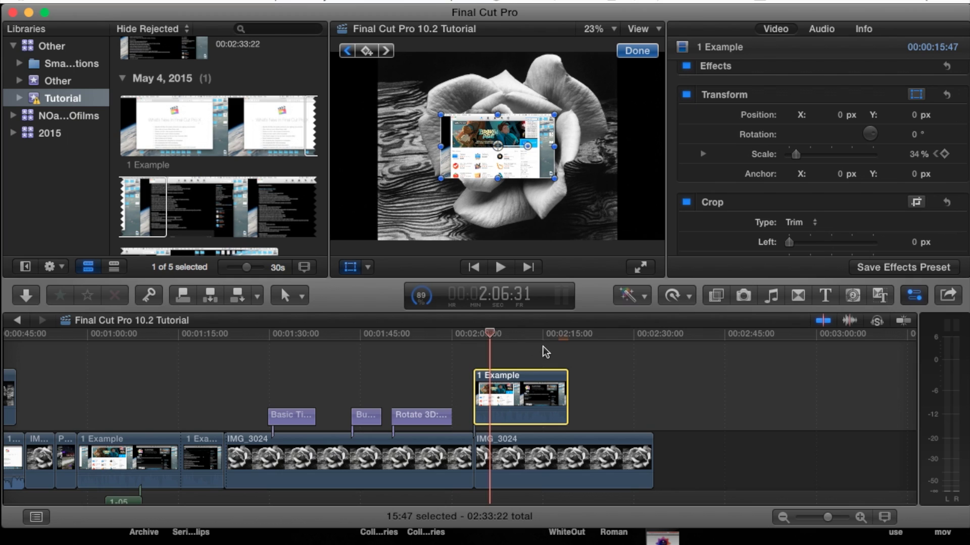
Add Position keyframes to the 1 Example clip at 2:06:31 and 2:08:08.
left_click_drag(489, 333, 490, 333)
left_click(944, 116)
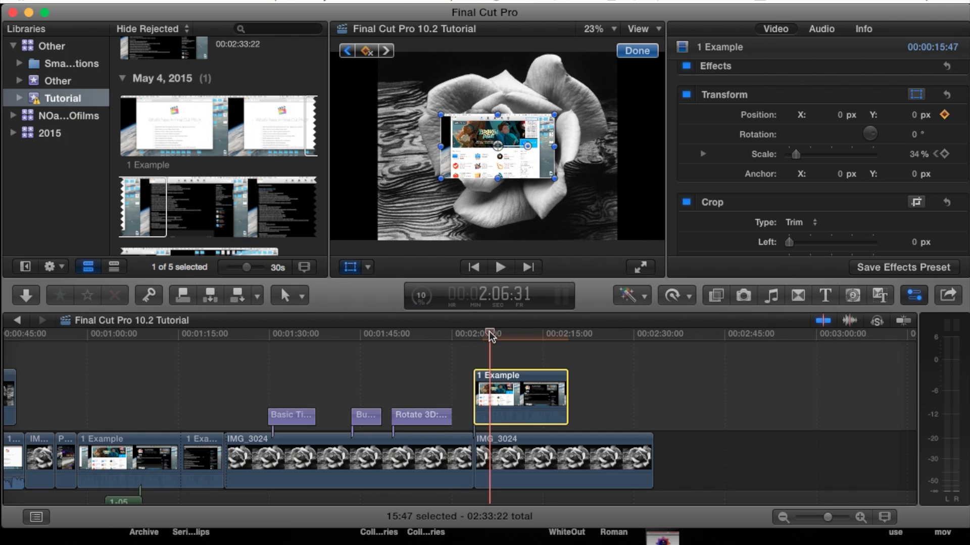
left_click_drag(489, 331, 499, 337)
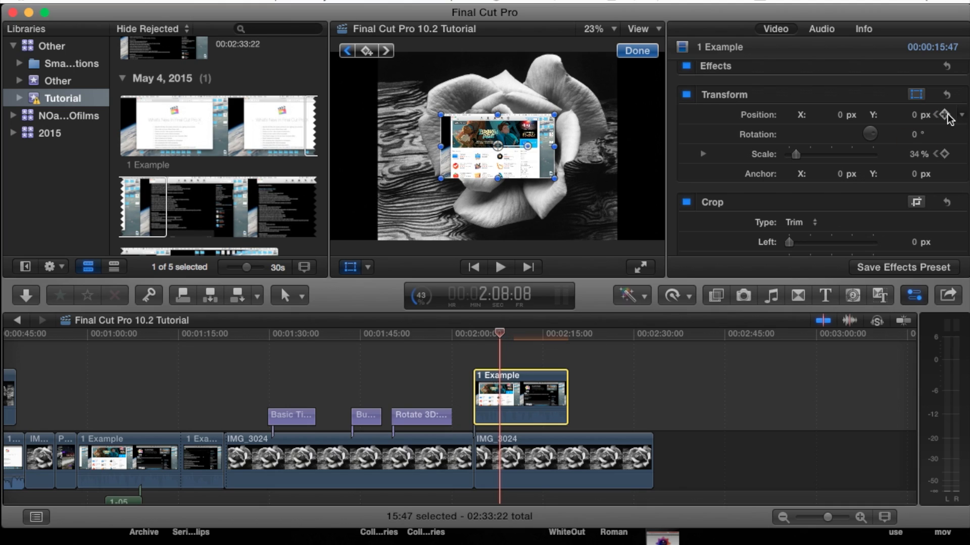
left_click(946, 114)
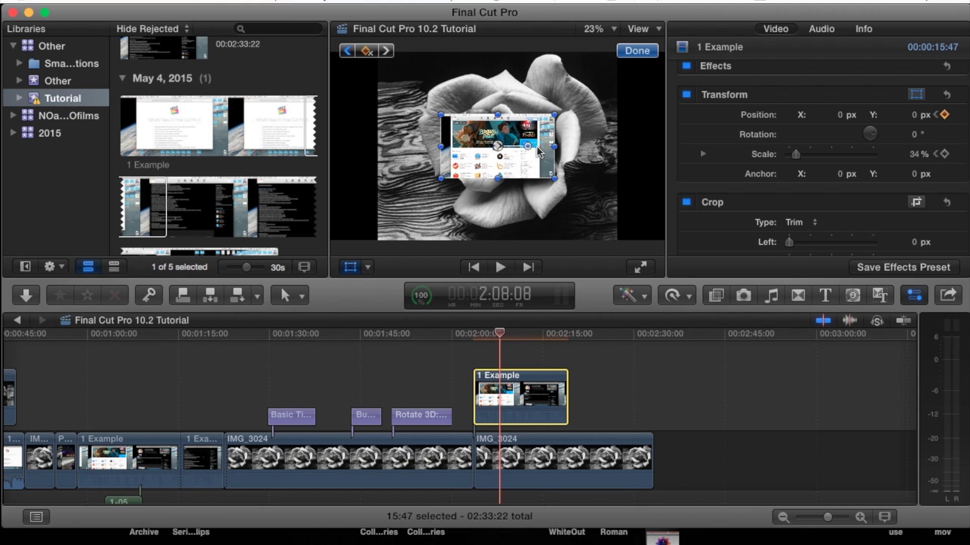
Move the 1 Example picture at 2:08:08 to the image's upper-left corner, about X -435 px, Y 265 px, and finish the transform.
left_click_drag(531, 131, 468, 92)
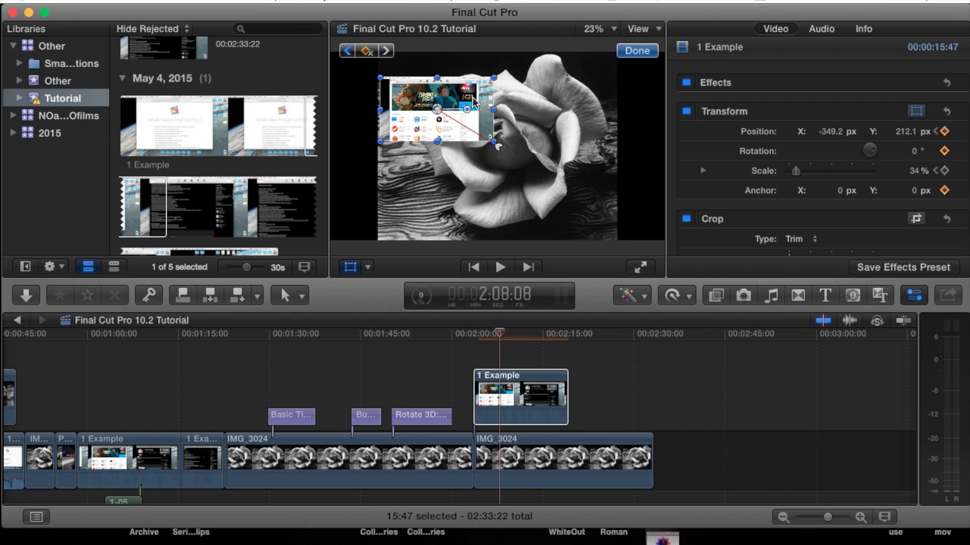
left_click_drag(472, 100, 457, 92)
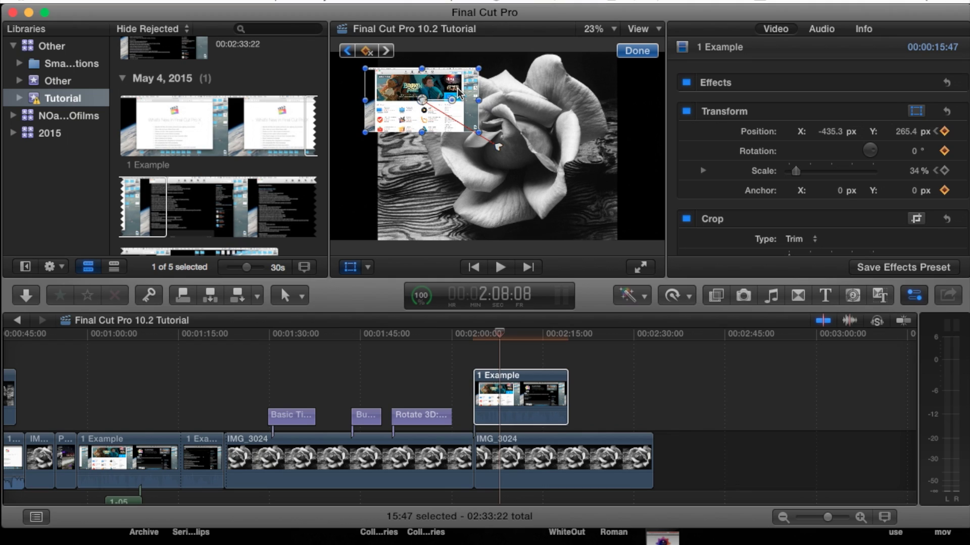
left_click(636, 51)
Play the scale and position animation from the start of the 1 Example clip.
left_click_drag(500, 334, 473, 335)
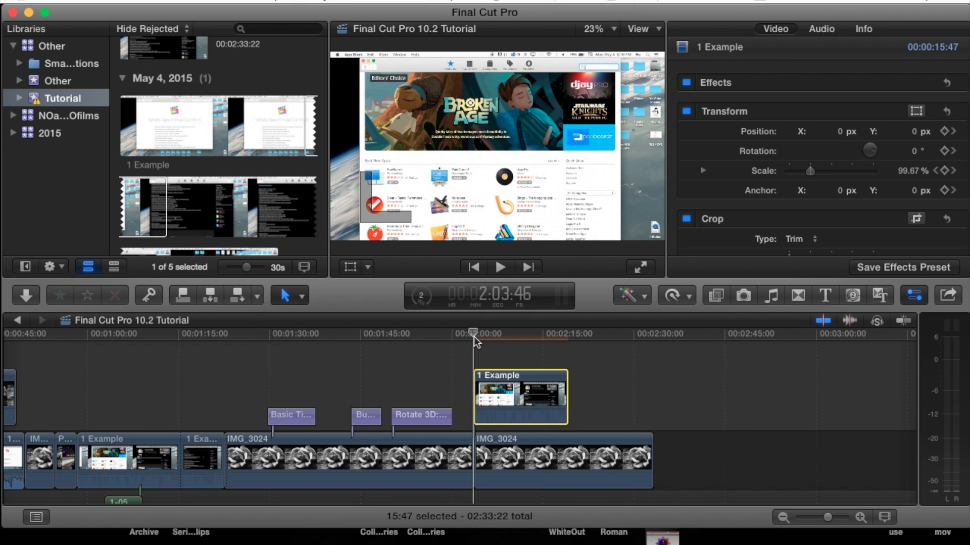
key("space")
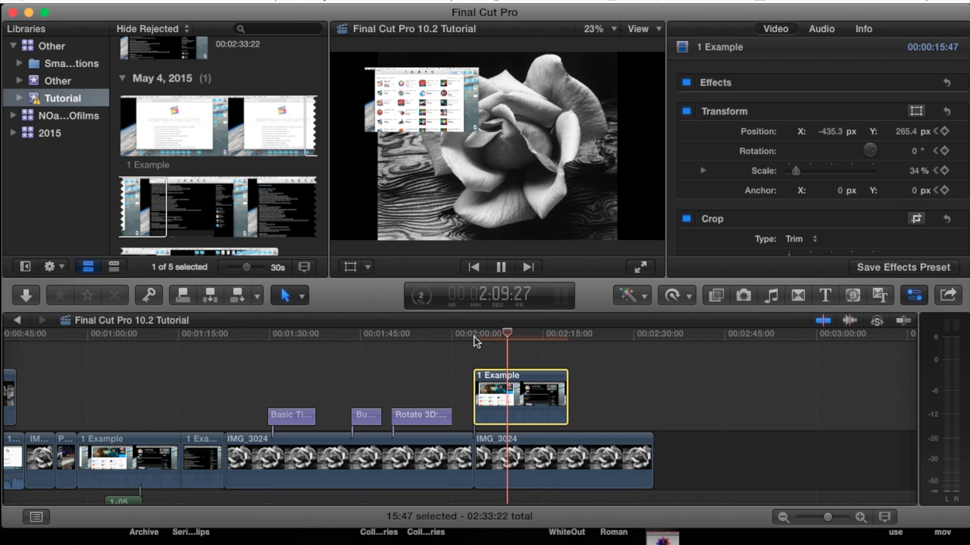
key("space")
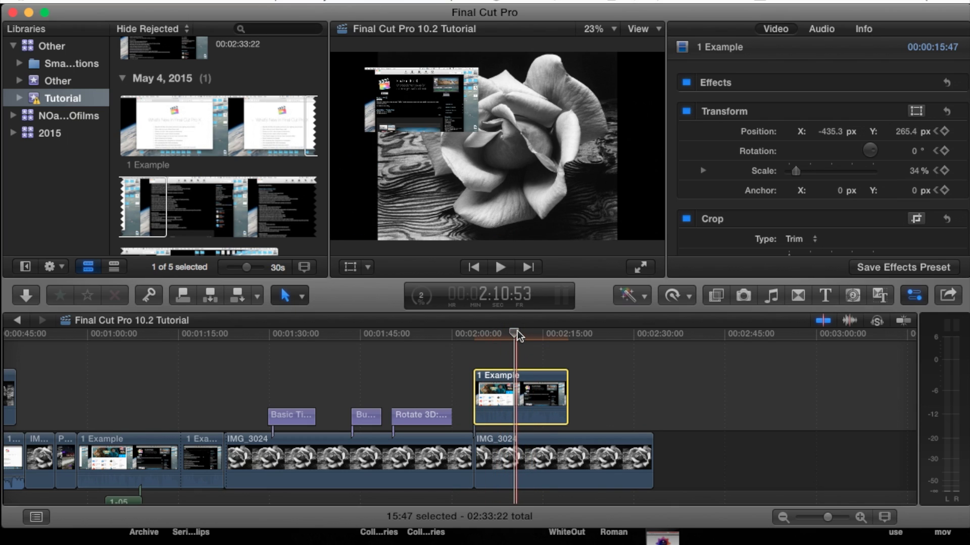
Turn on the Distort controls for the 1 Example clip and add Bottom Right and Top Right keyframes at 2:08:31.
left_click_drag(515, 331, 501, 336)
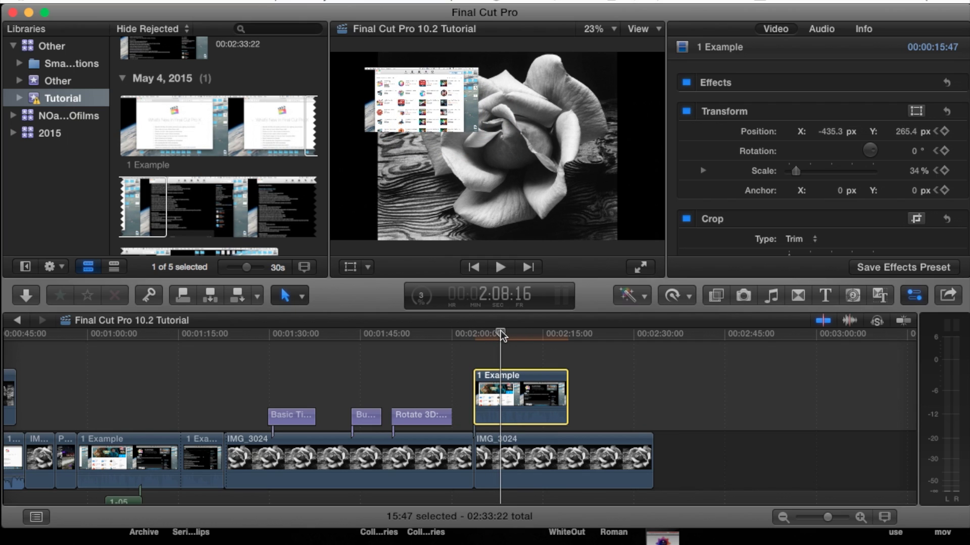
scroll(556, 404, "down", 2)
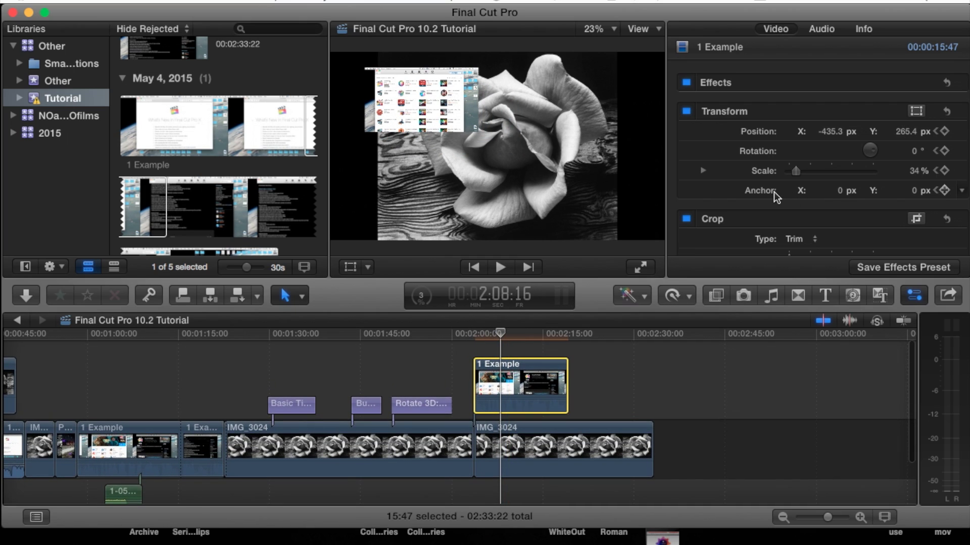
scroll(745, 167, "down", 5)
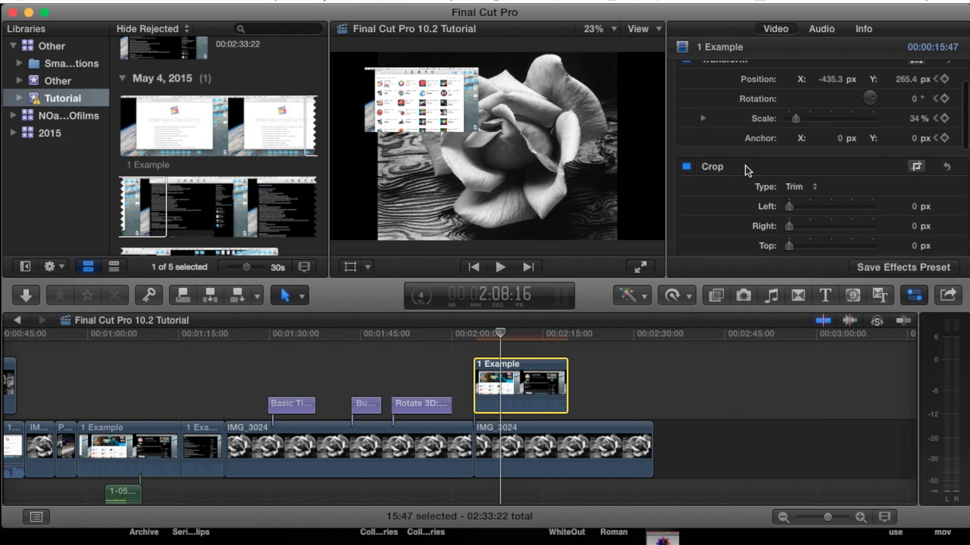
scroll(746, 167, "down", 6)
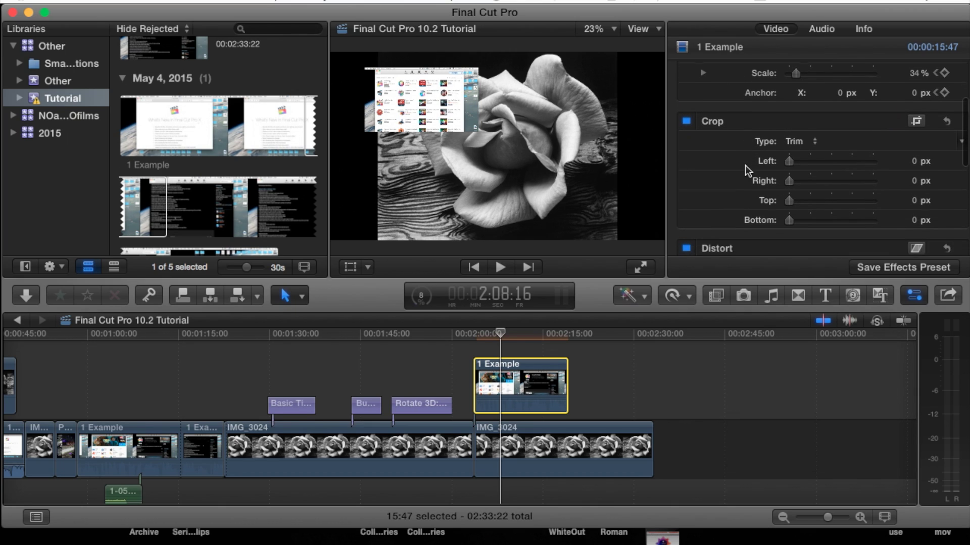
scroll(794, 180, "down", 2)
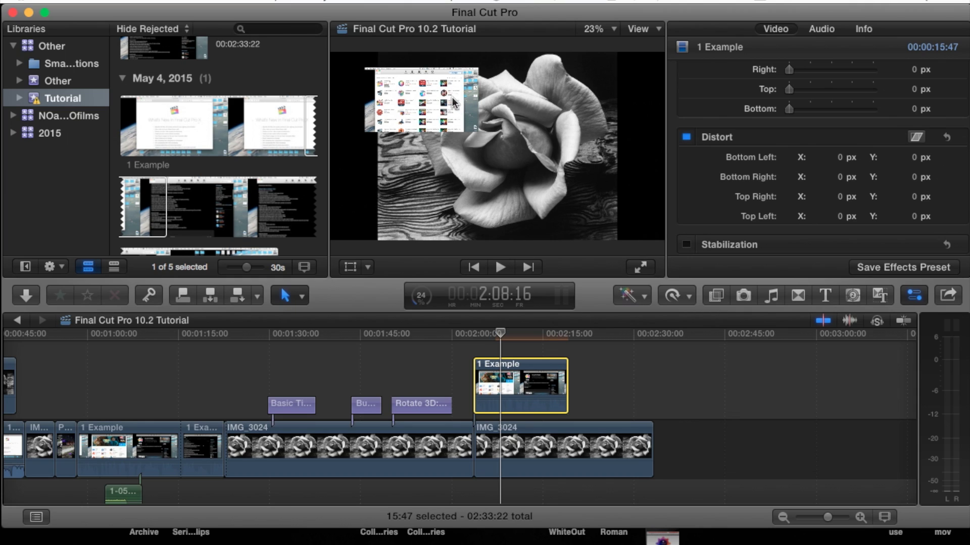
scroll(777, 140, "down", 3)
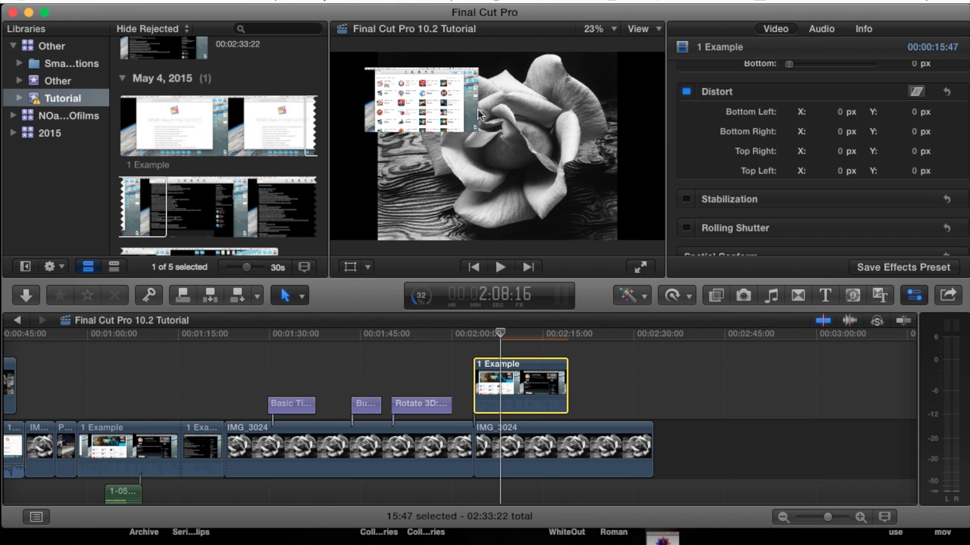
left_click(916, 92)
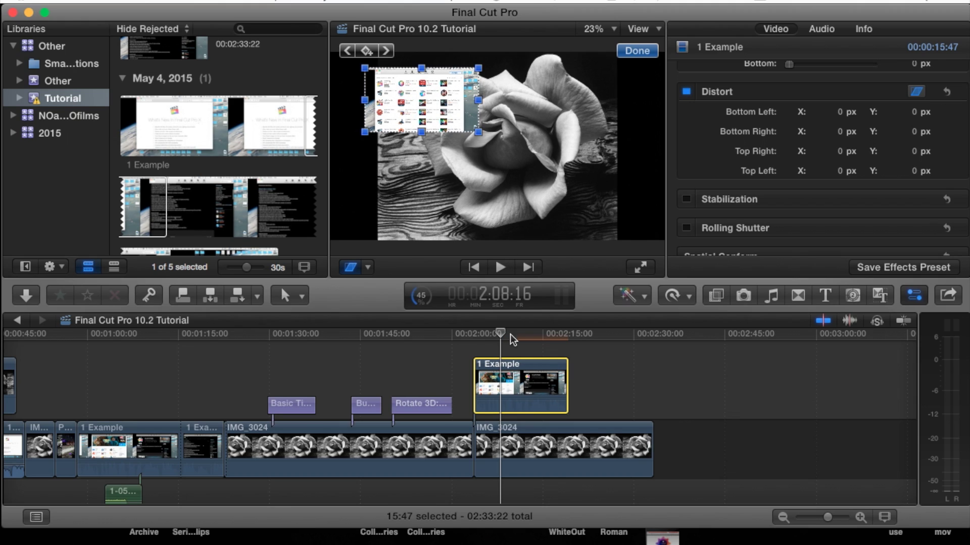
left_click_drag(502, 335, 502, 335)
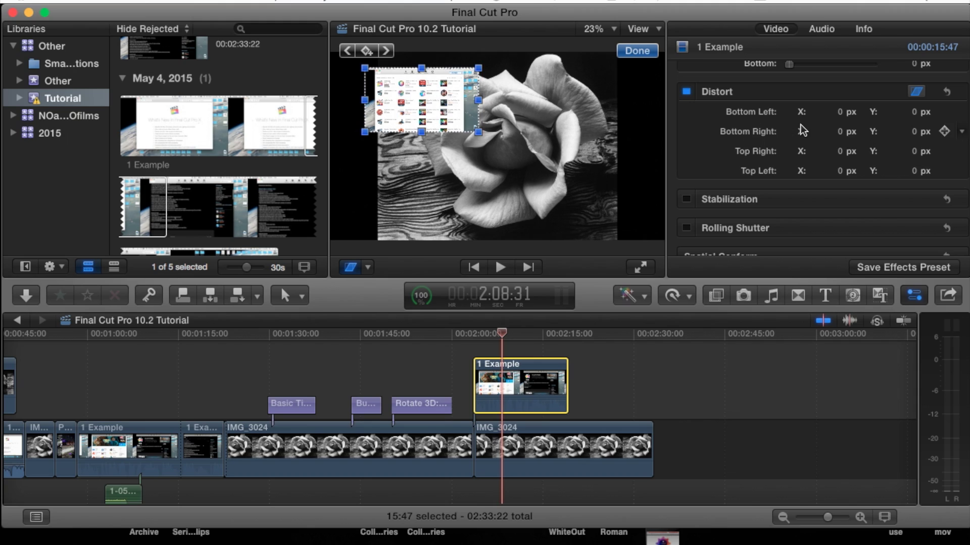
left_click(944, 132)
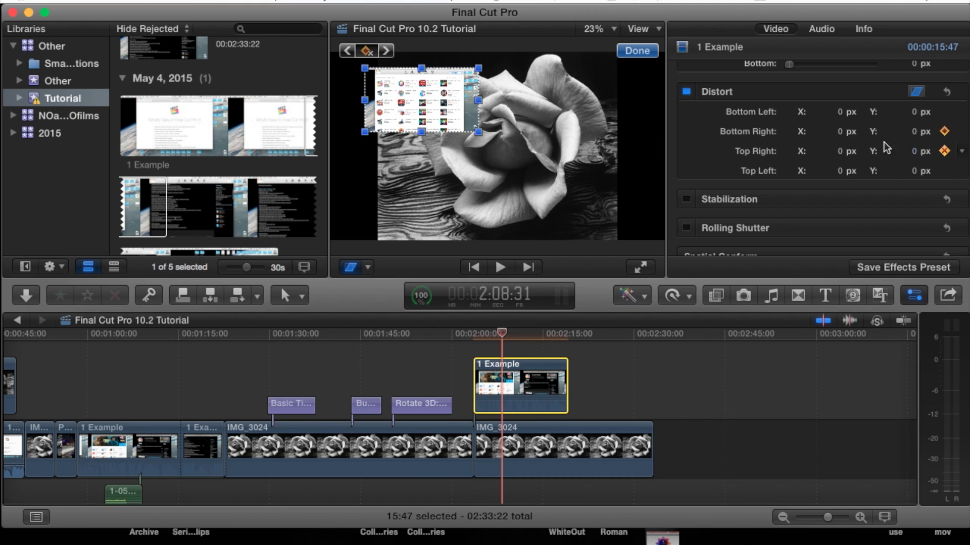
left_click(944, 148)
Add second Bottom Right and Top Right Distort keyframes at 2:11:00 and squeeze the clip's right edge inward to about X -984 px.
left_click_drag(502, 335, 519, 335)
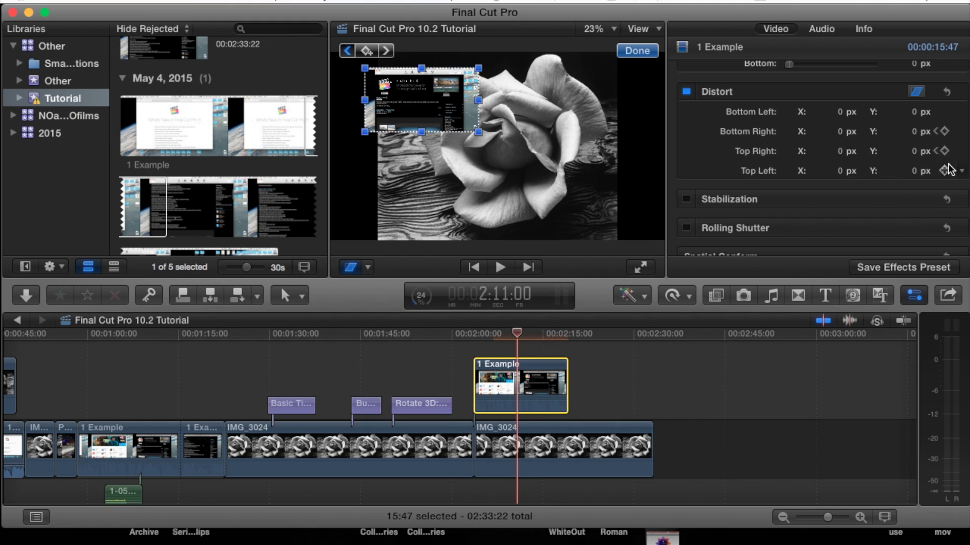
left_click(944, 132)
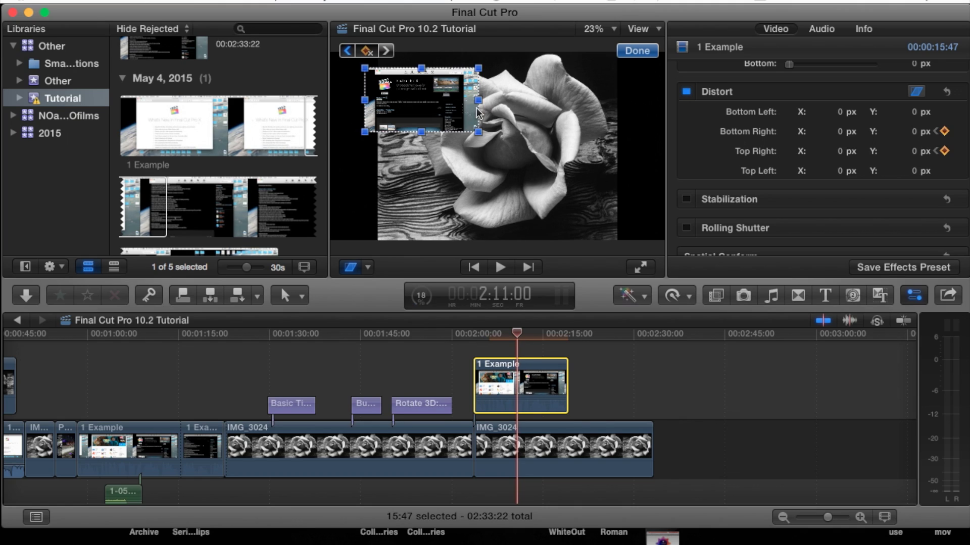
left_click_drag(479, 101, 422, 103)
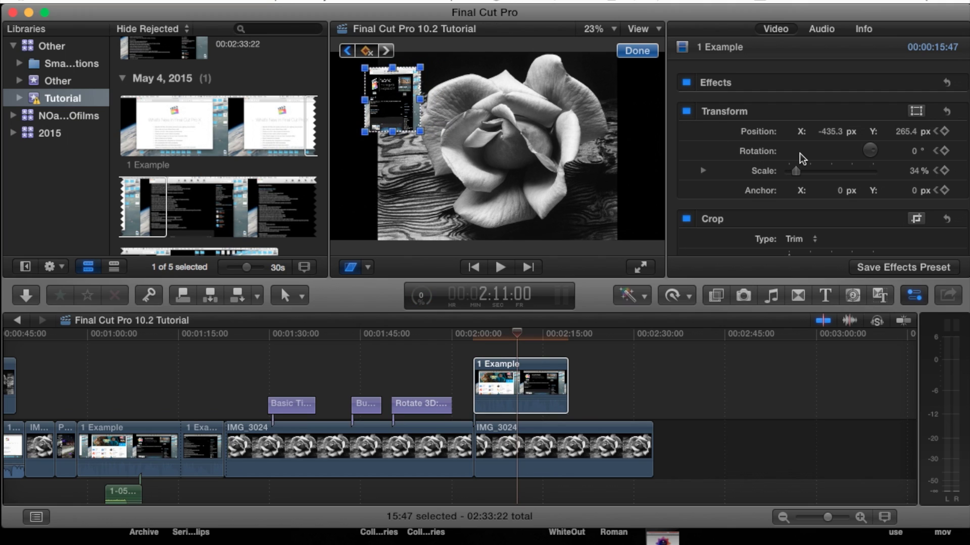
scroll(766, 227, "down", 10)
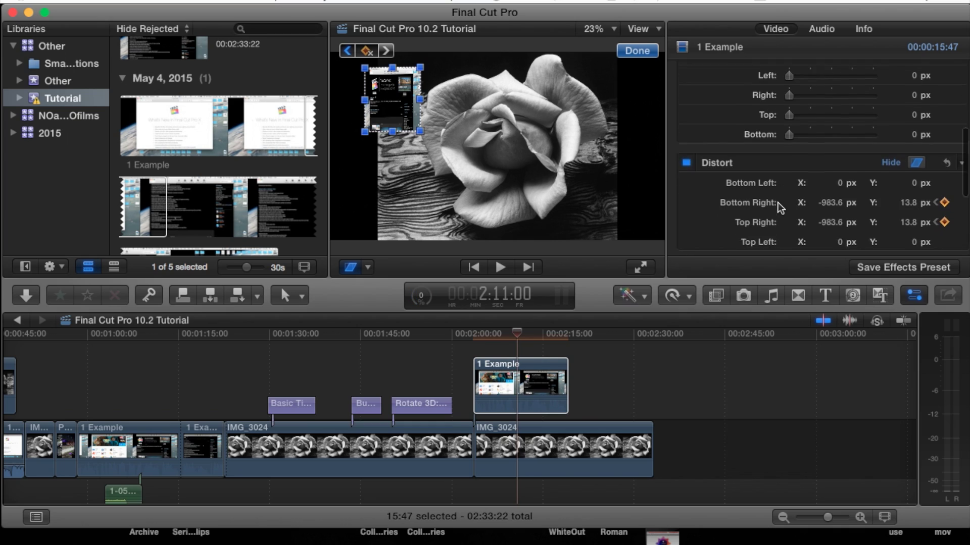
scroll(778, 203, "down", 3)
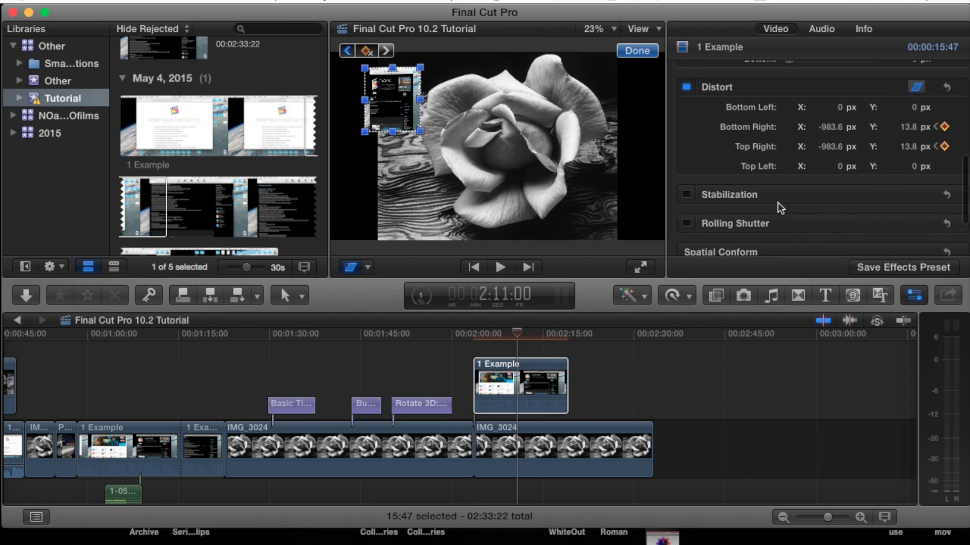
mouse_move(777, 203)
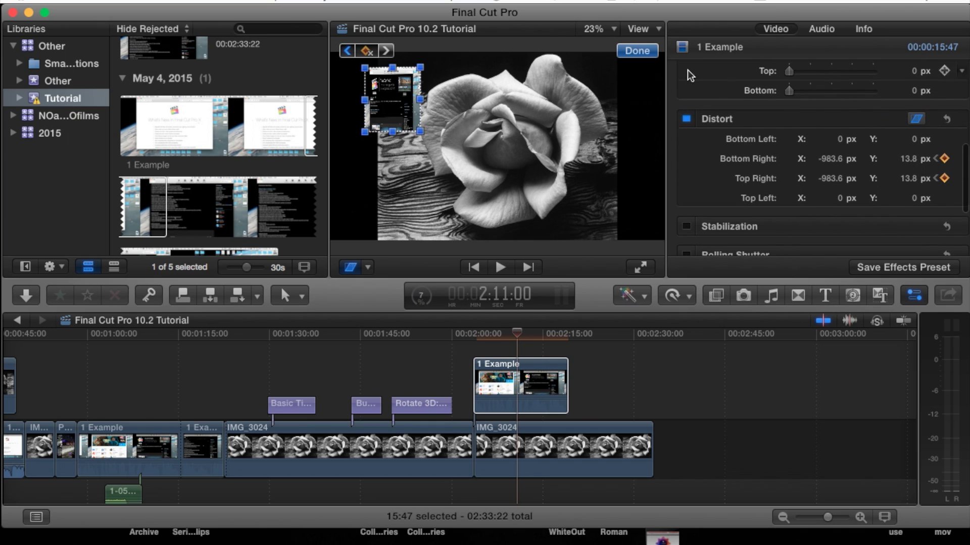
scroll(864, 165, "down", 2)
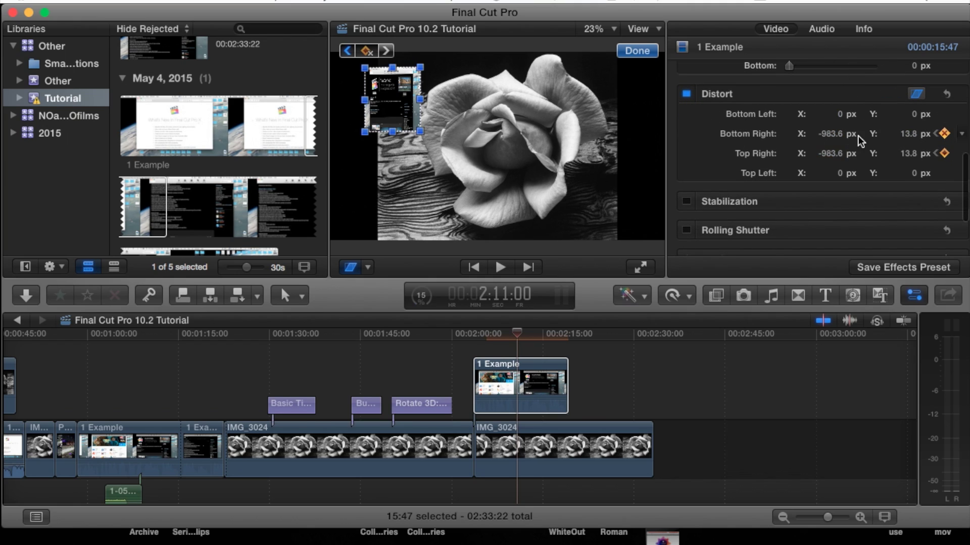
Squeeze the clip's right edge further to about X -1759 px and set Bottom Right and Top Right Y to 0 px.
left_click_drag(420, 103, 375, 104)
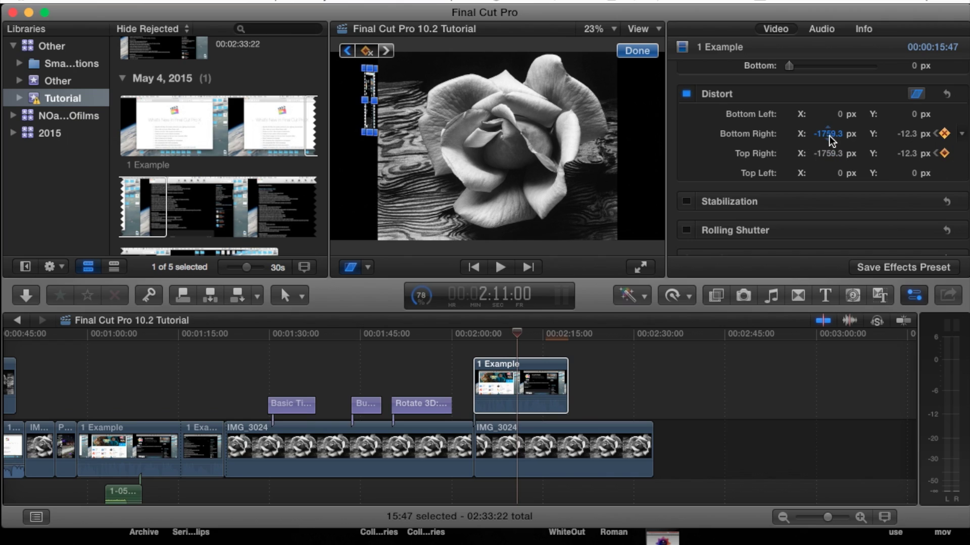
left_click(910, 135)
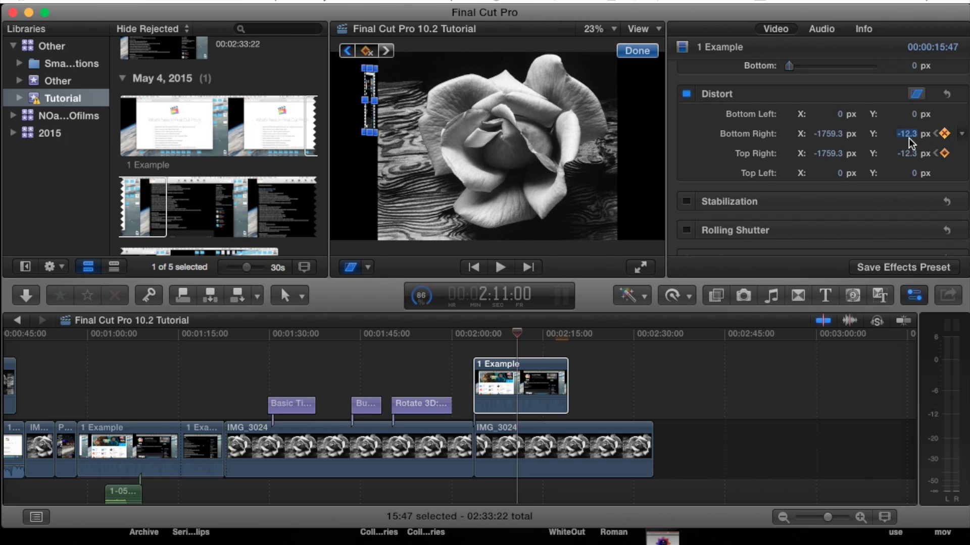
type("0")
left_click(908, 153)
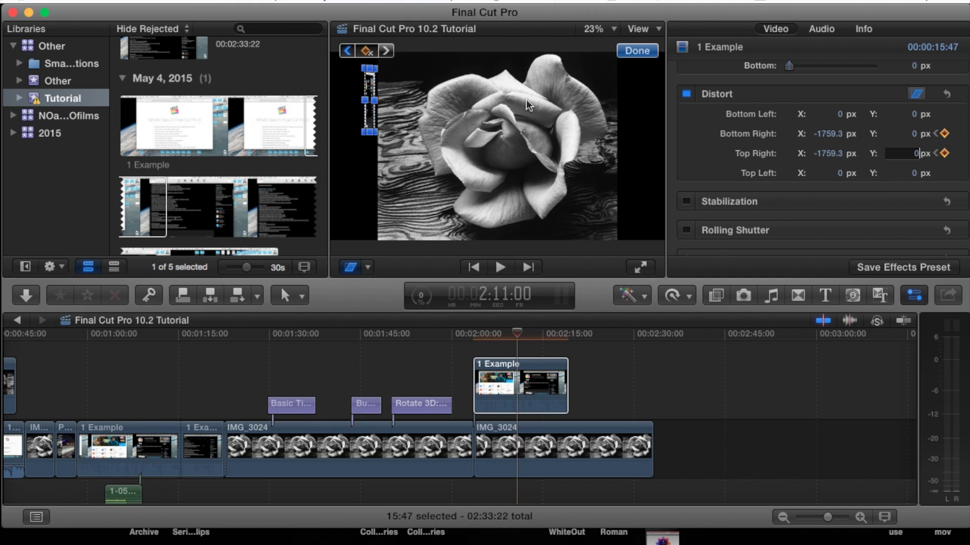
type("0")
key("Return")
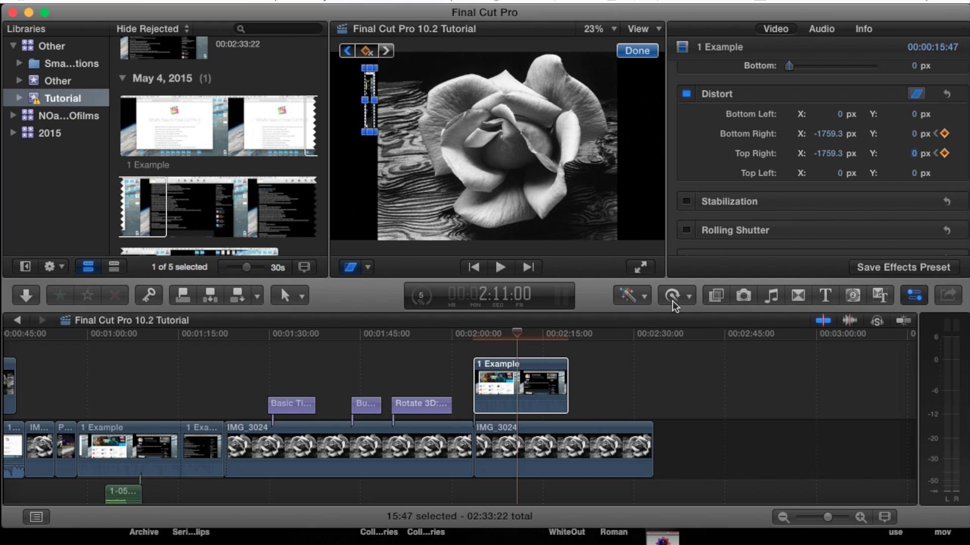
Play the complete animation from the start to the end of the 1 Example clip.
left_click_drag(519, 336, 474, 341)
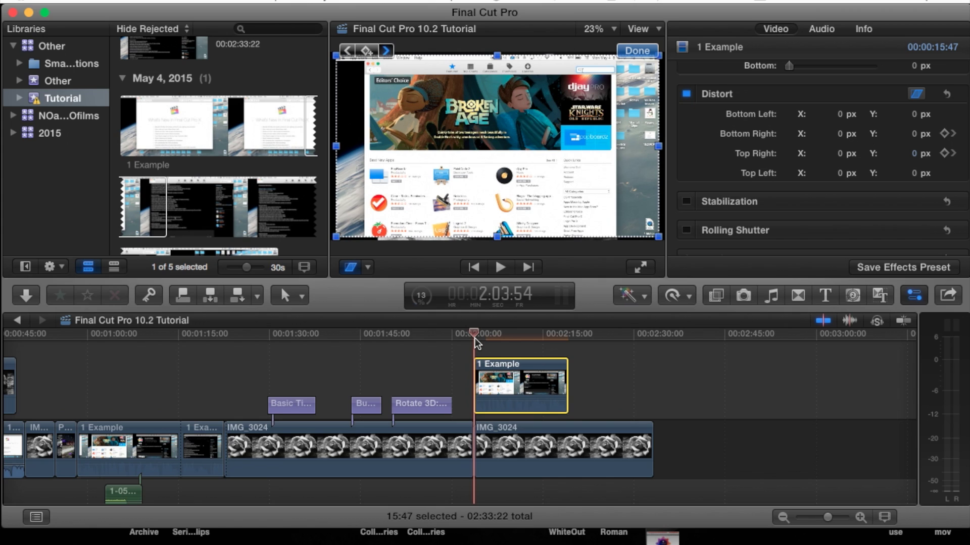
key("space")
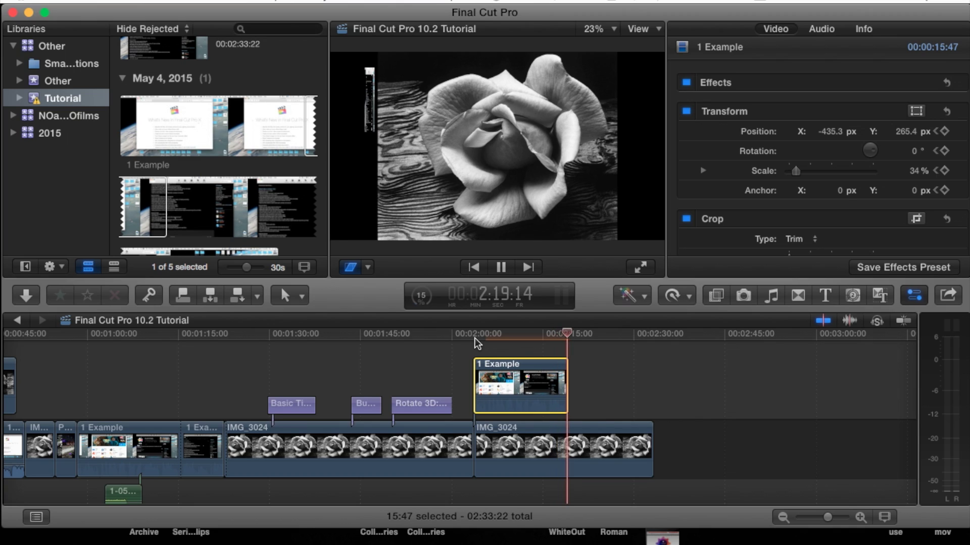
key("space")
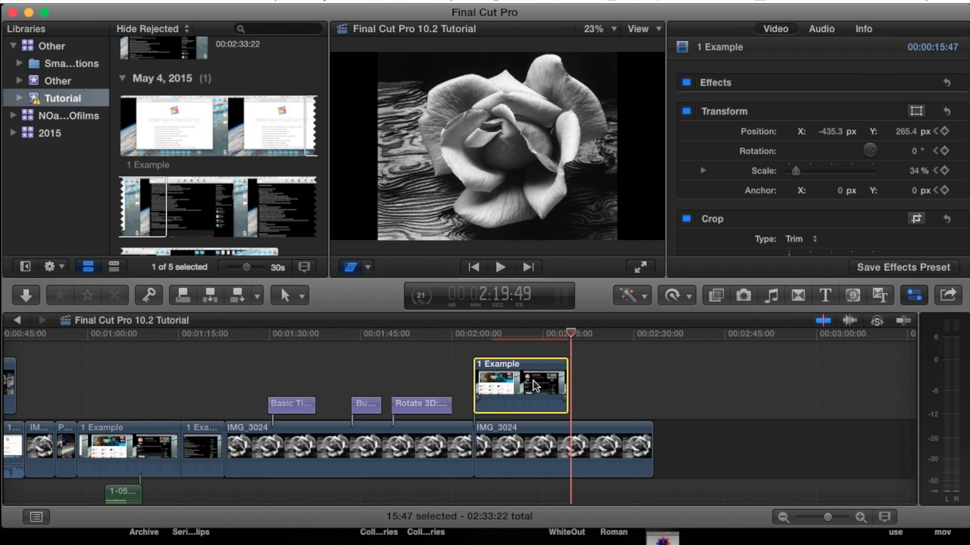
Distort the 1 Example clip at 2:06:01, placing Bottom Right at about X -956, Y -103 px and Top Right at about X -980, Y -68 px.
left_click(522, 462)
left_click(532, 382)
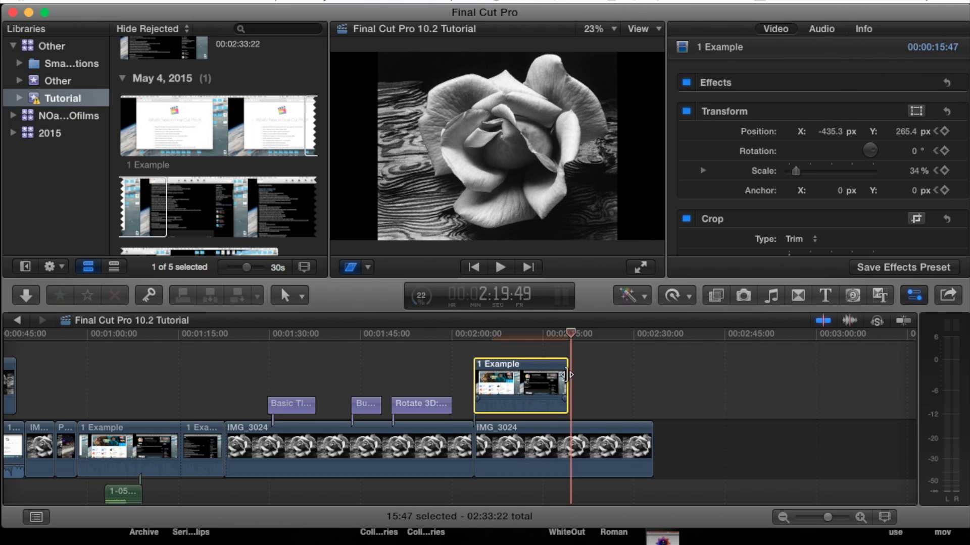
left_click(542, 448)
left_click(540, 404)
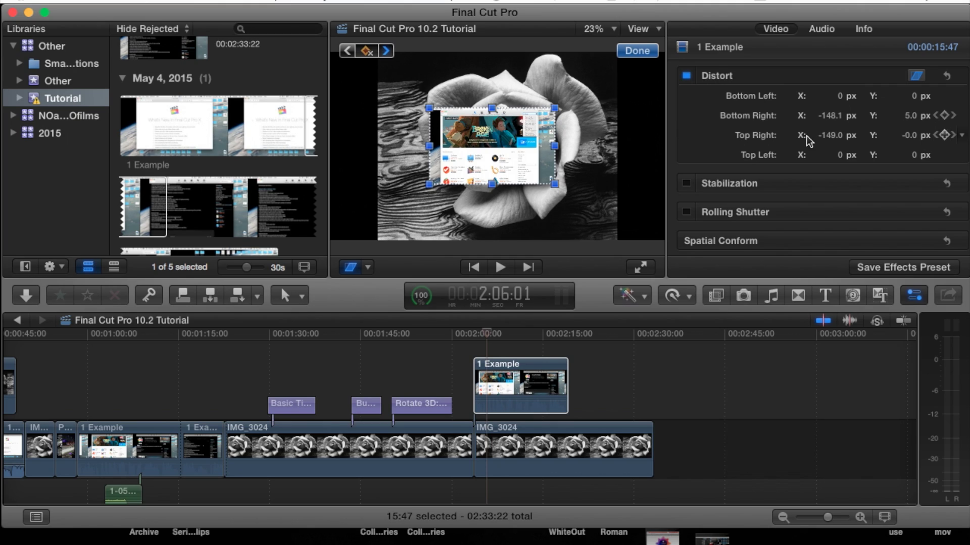
scroll(808, 142, "up", 1)
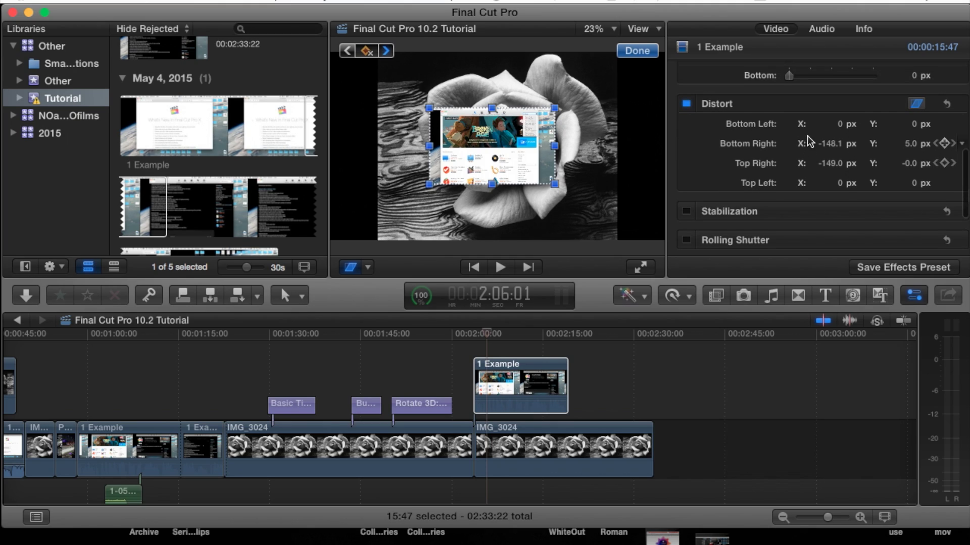
left_click(554, 109)
left_click_drag(554, 111, 439, 102)
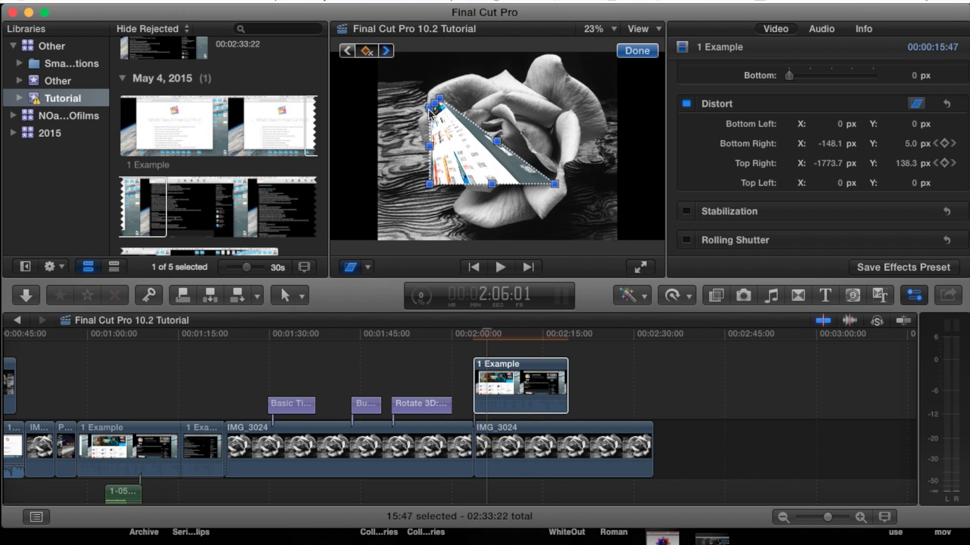
left_click_drag(555, 184, 439, 188)
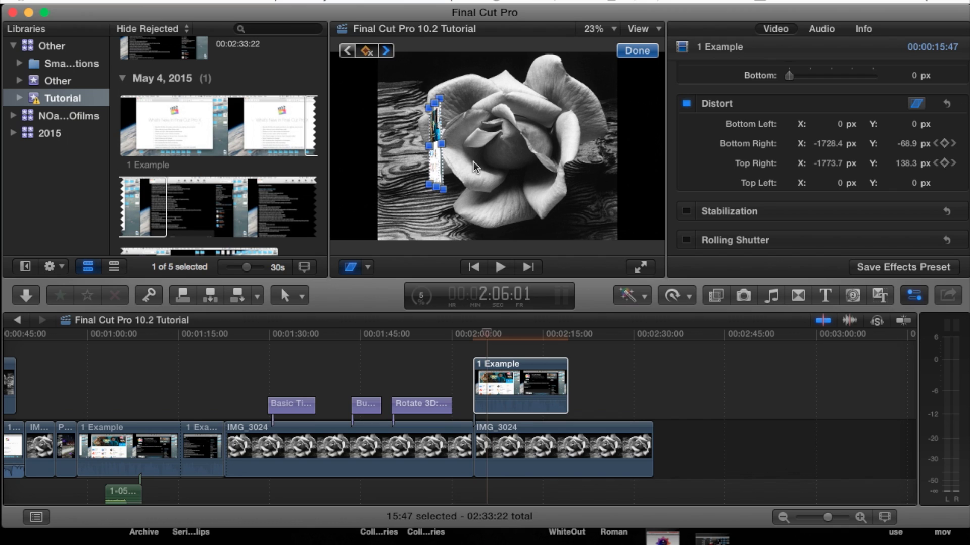
left_click_drag(441, 144, 496, 112)
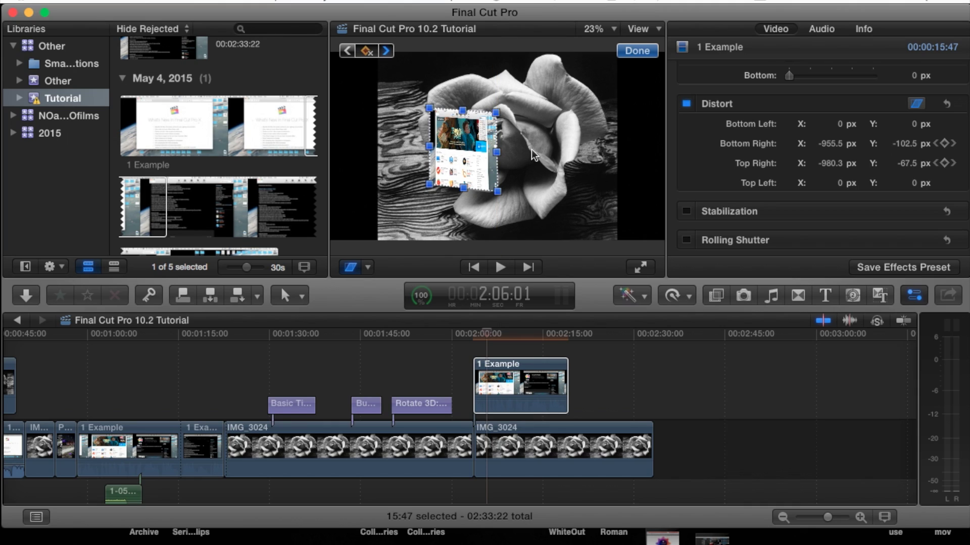